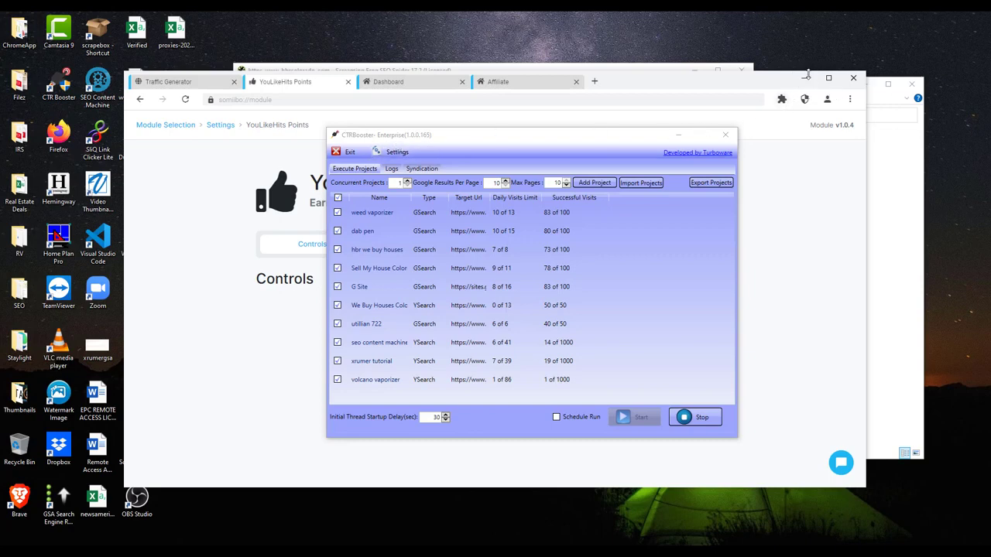
# Minimize the browser, Screaming Frog and File Explorer windows so only CTRBooster Enterprise remains
pyautogui.click(708, 88)
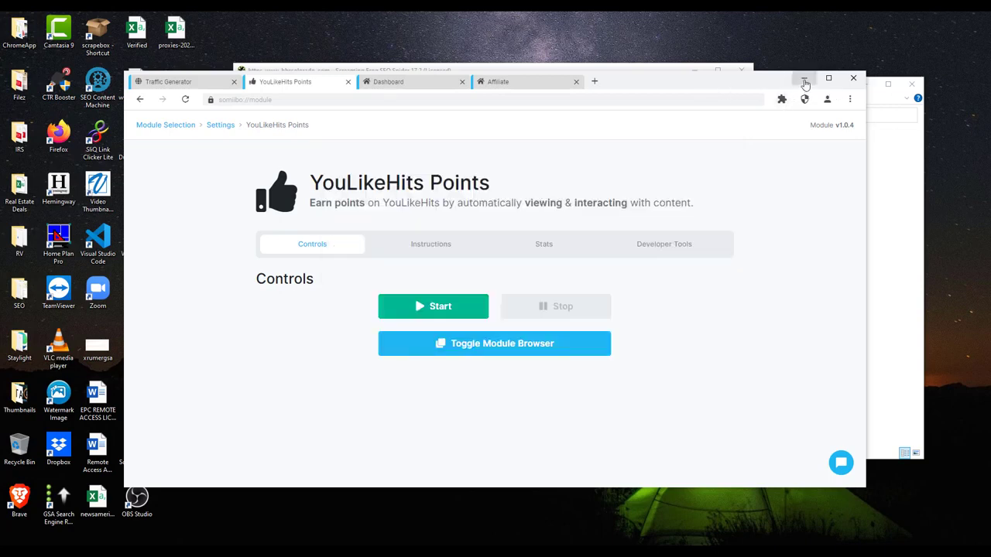
pyautogui.click(804, 78)
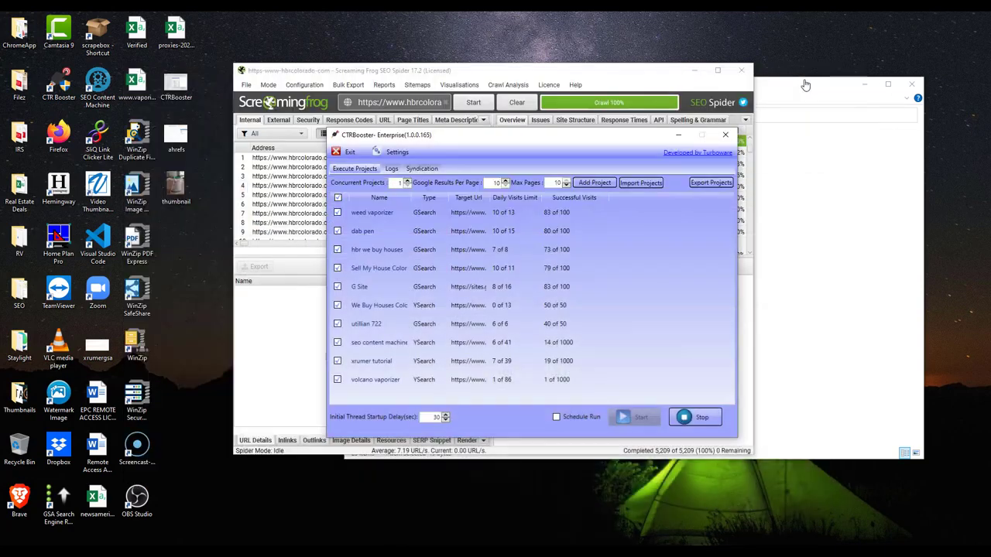
pyautogui.click(606, 80)
pyautogui.click(695, 71)
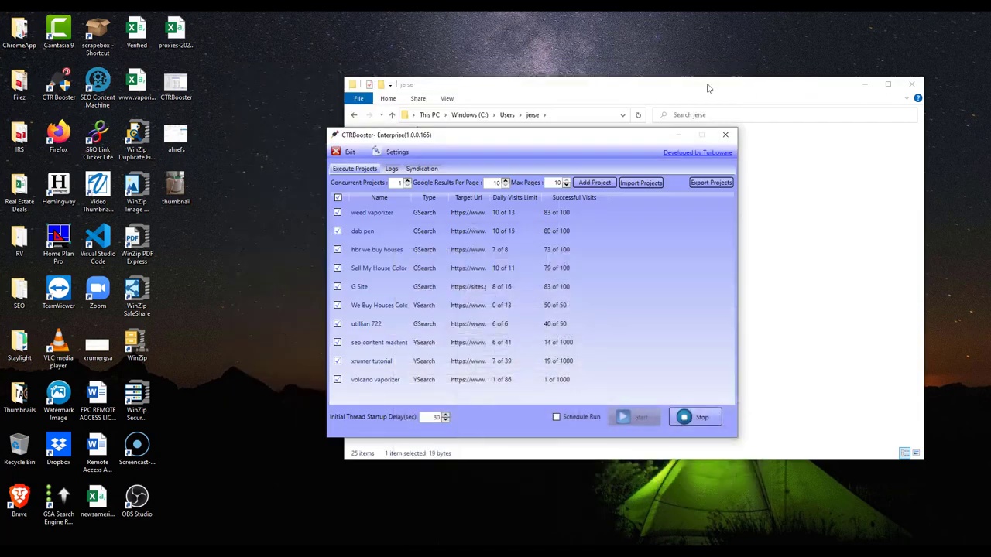
pyautogui.click(716, 87)
pyautogui.click(863, 85)
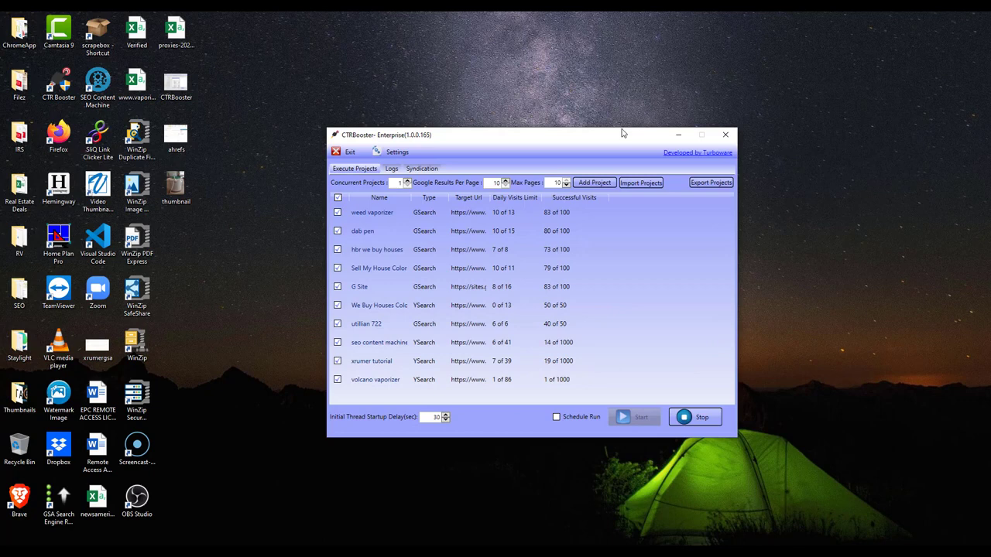
pyautogui.moveTo(601, 139); pyautogui.dragTo(586, 144)
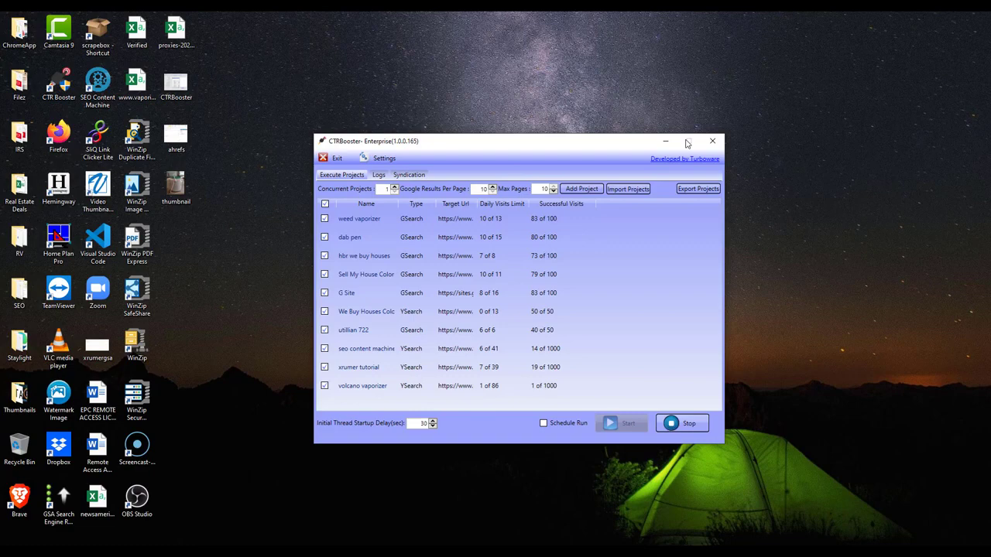
pyautogui.moveTo(424, 147); pyautogui.dragTo(405, 155)
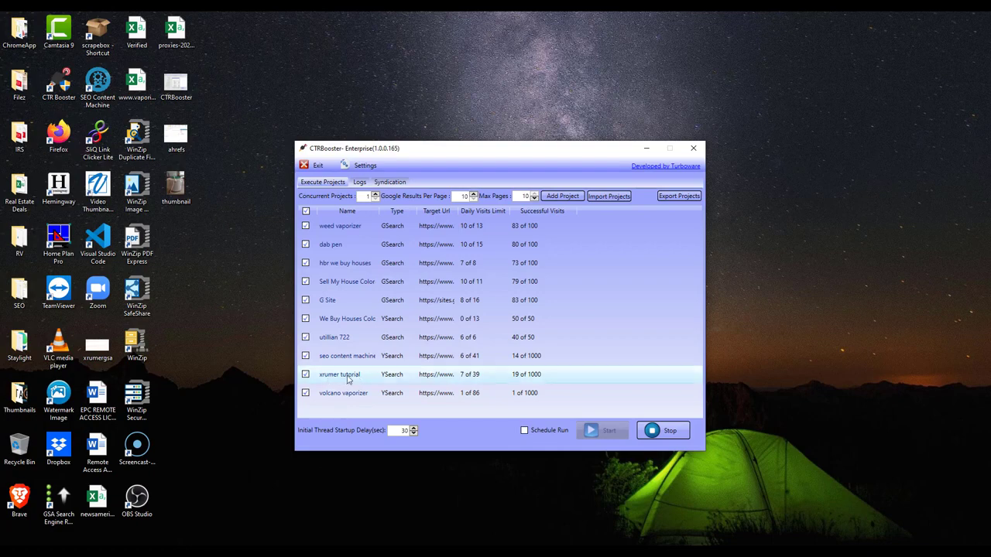
# Open the xrumer tutorial project's settings and highlight its 'xrumer tutorial' keyword
pyautogui.doubleClick(347, 377)
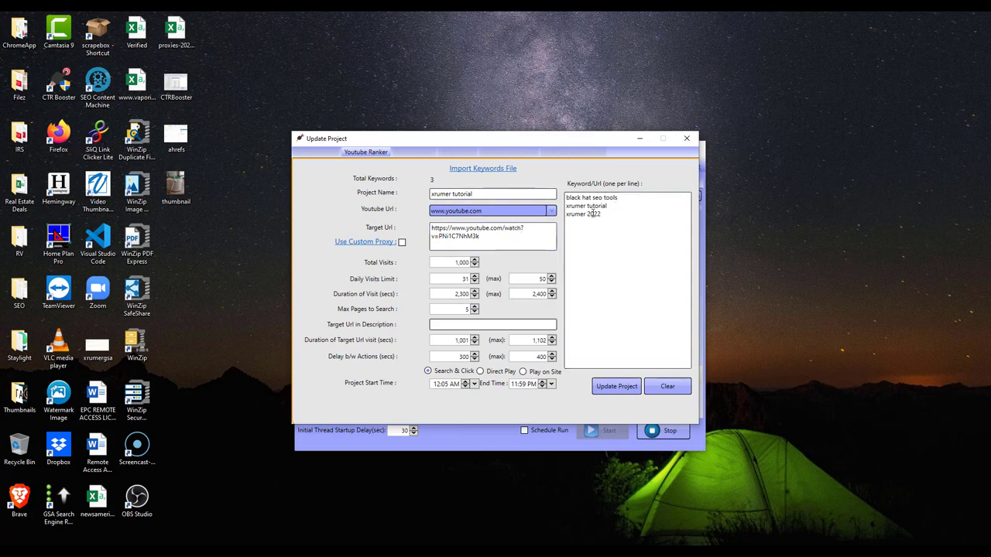
pyautogui.moveTo(565, 205); pyautogui.dragTo(613, 205)
pyautogui.click(607, 209)
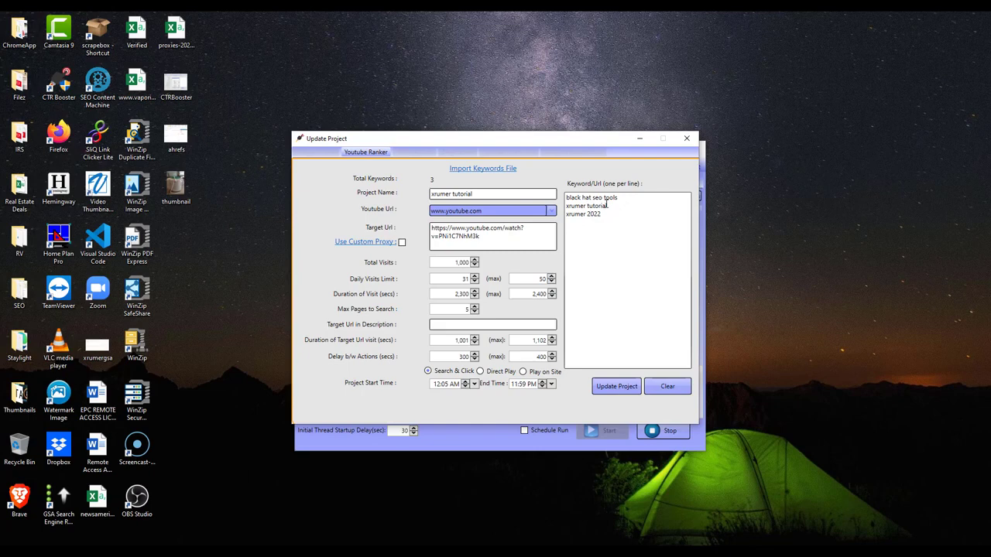
# Highlight the project's target video URL, then move the settings window down and left
pyautogui.moveTo(478, 241); pyautogui.dragTo(427, 228)
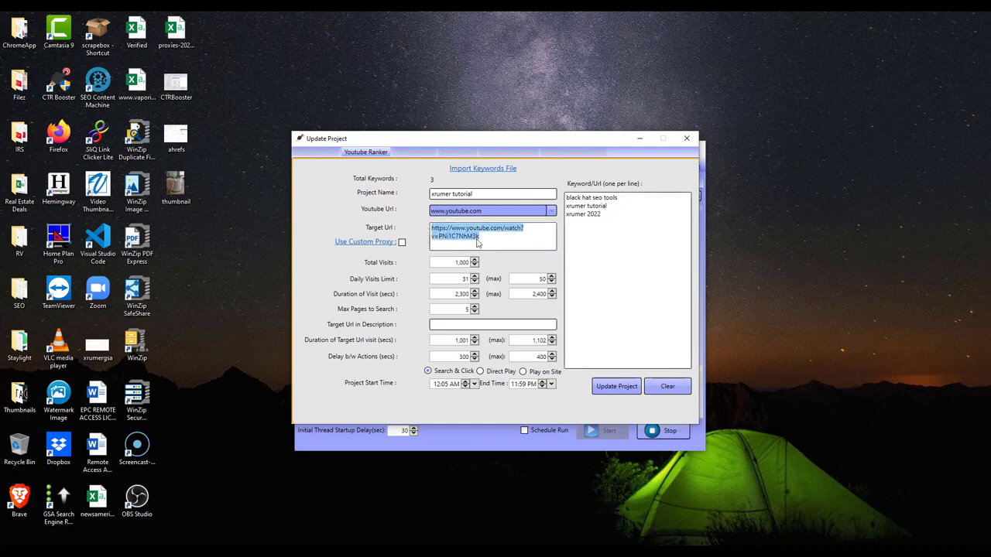
pyautogui.click(510, 242)
pyautogui.moveTo(488, 243); pyautogui.dragTo(428, 227)
pyautogui.click(512, 237)
pyautogui.moveTo(511, 237); pyautogui.dragTo(424, 231)
pyautogui.moveTo(496, 147); pyautogui.dragTo(520, 158)
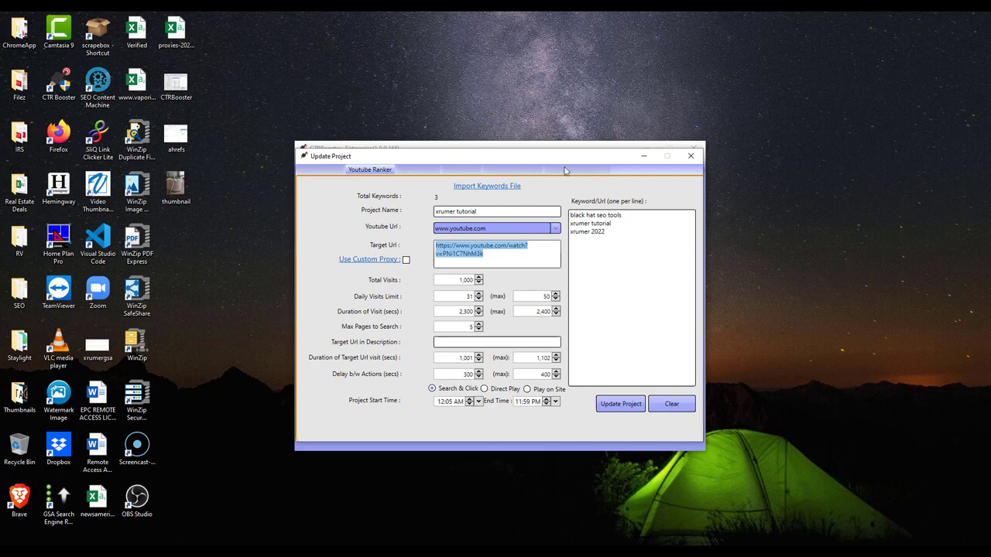
pyautogui.moveTo(570, 240); pyautogui.dragTo(570, 216)
pyautogui.click(619, 237)
pyautogui.click(610, 240)
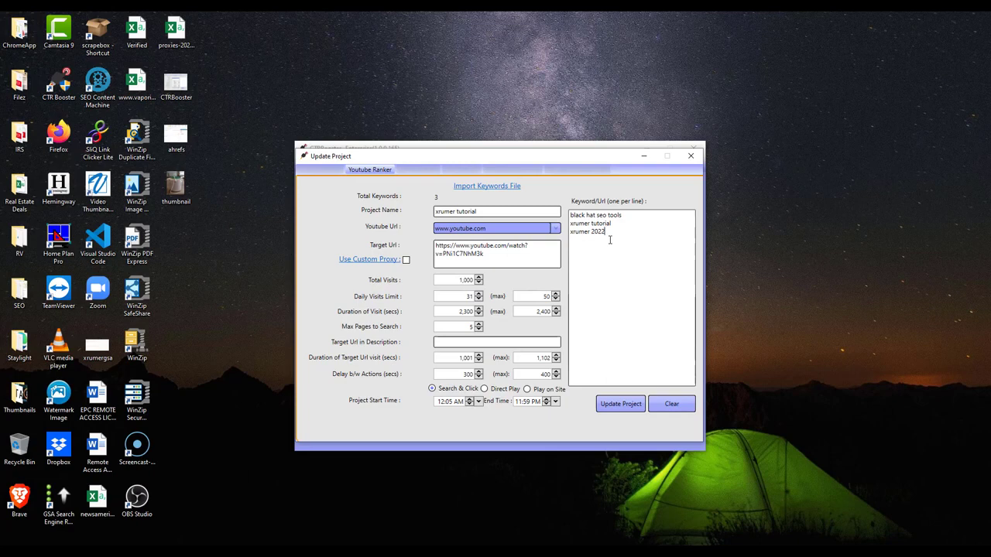
pyautogui.moveTo(590, 232); pyautogui.dragTo(573, 215)
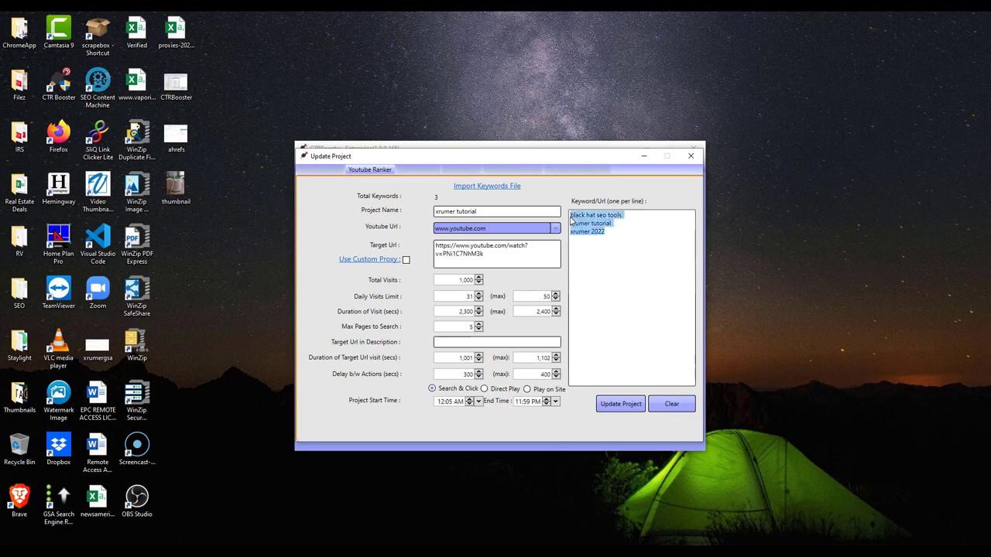
pyautogui.click(622, 236)
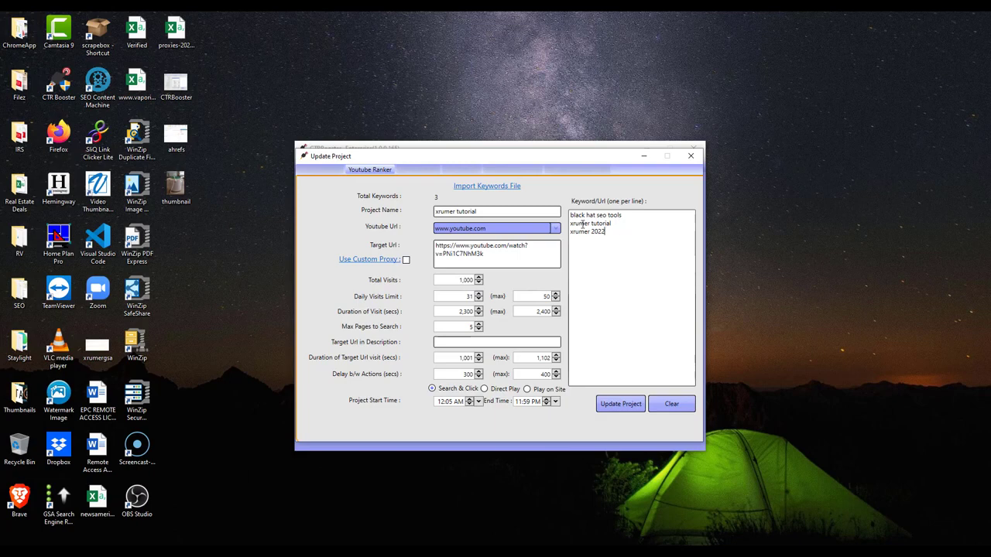
pyautogui.moveTo(570, 215); pyautogui.dragTo(616, 233)
pyautogui.click(616, 232)
pyautogui.moveTo(487, 154); pyautogui.dragTo(517, 157)
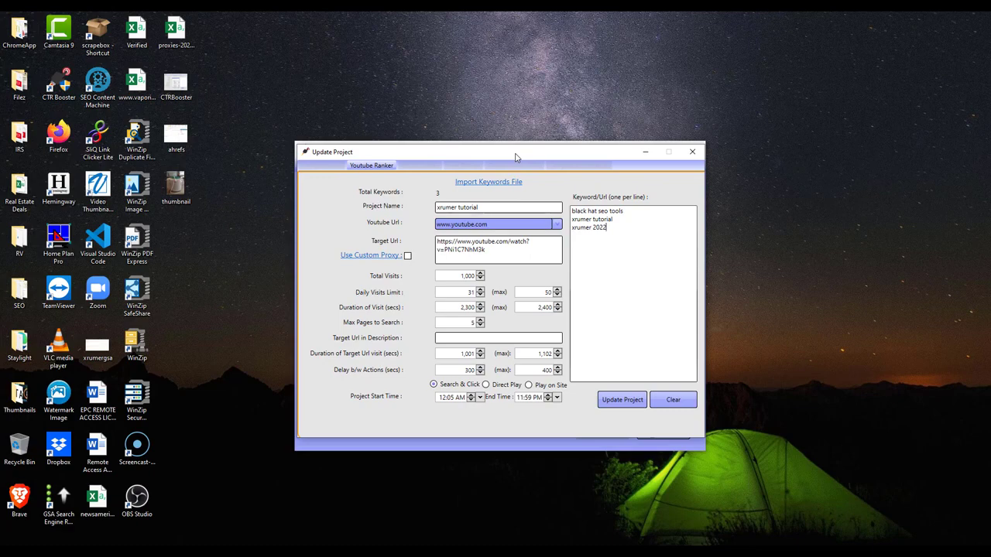
pyautogui.moveTo(516, 157)
pyautogui.mouseDown()
pyautogui.moveTo(516, 165)
pyautogui.moveTo(511, 157)
pyautogui.mouseUp()
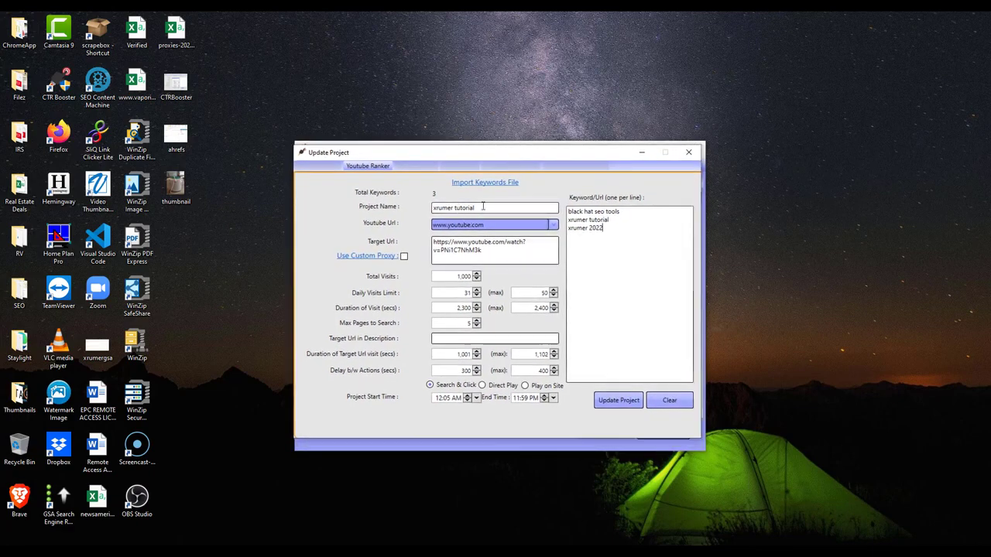
pyautogui.tripleClick(459, 208)
pyautogui.click(473, 207)
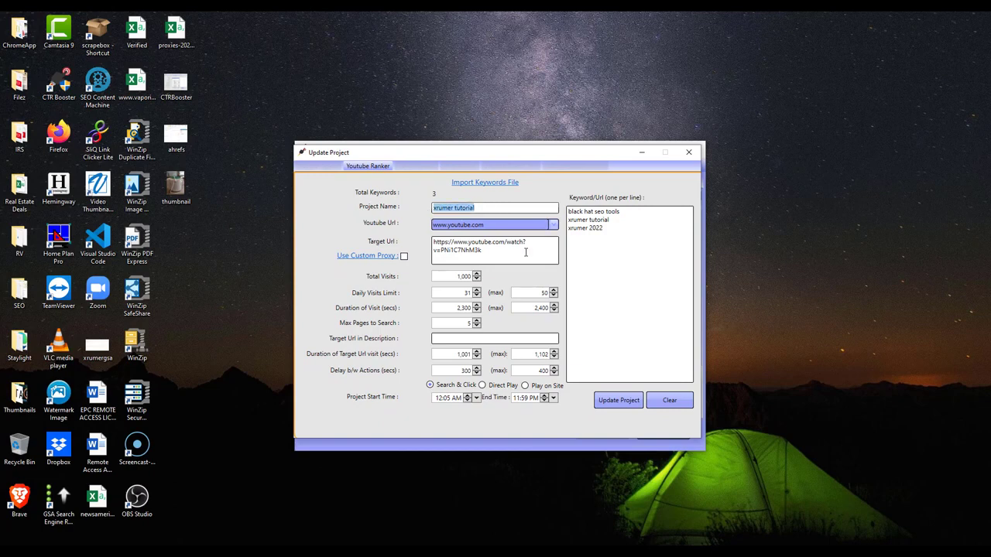
pyautogui.tripleClick(524, 252)
pyautogui.click(523, 250)
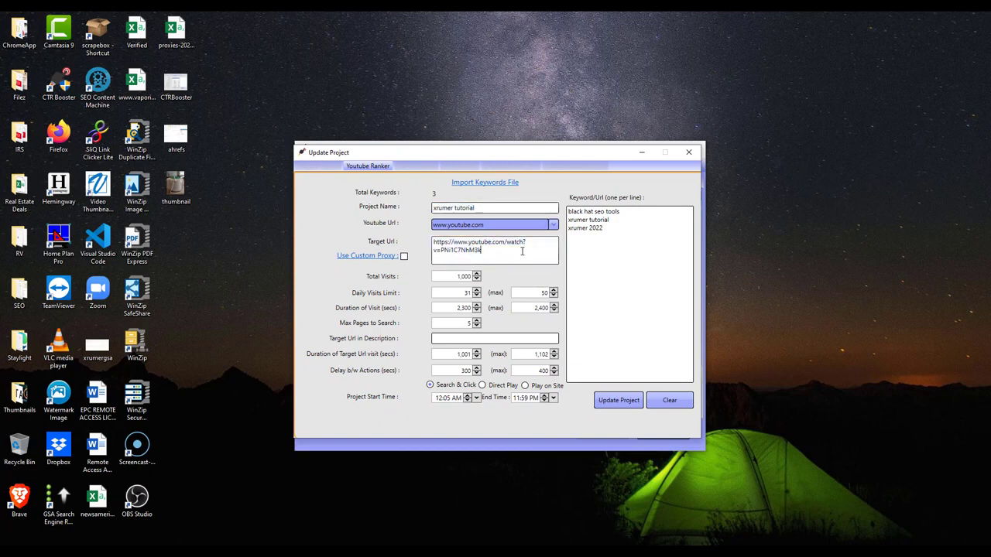
pyautogui.tripleClick(509, 207)
pyautogui.press('Tab')
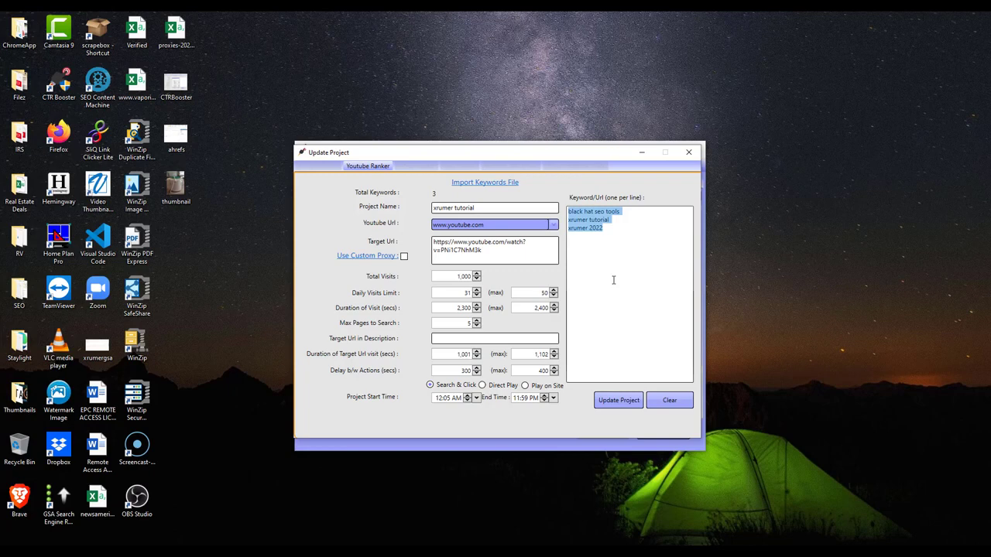
pyautogui.click(624, 221)
pyautogui.click(604, 227)
pyautogui.moveTo(604, 227); pyautogui.dragTo(569, 219)
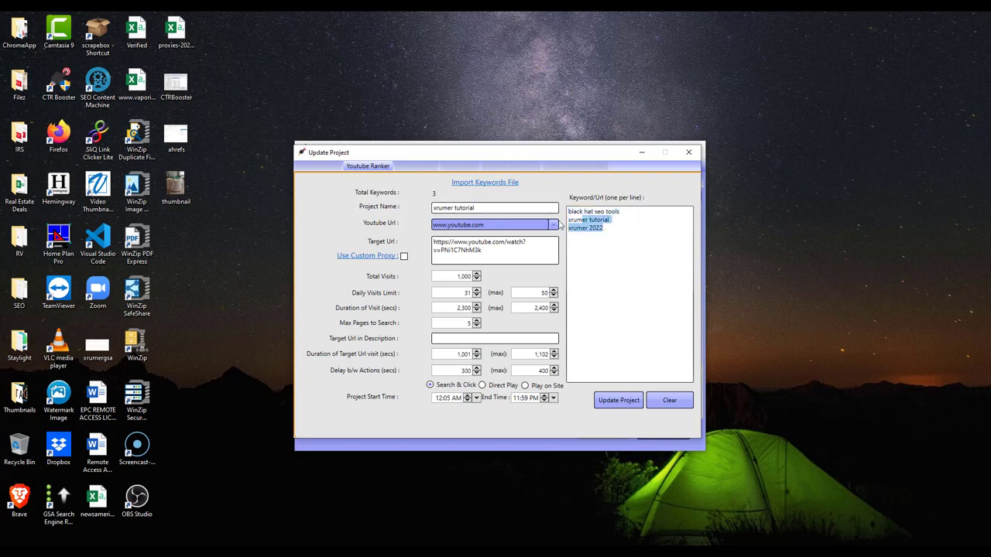
pyautogui.click(619, 230)
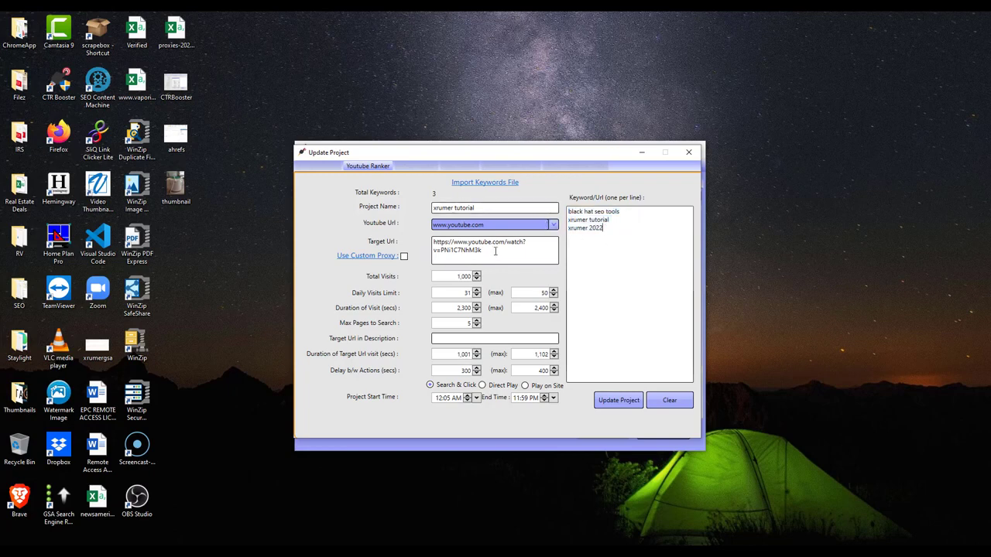
pyautogui.moveTo(507, 254); pyautogui.dragTo(416, 243)
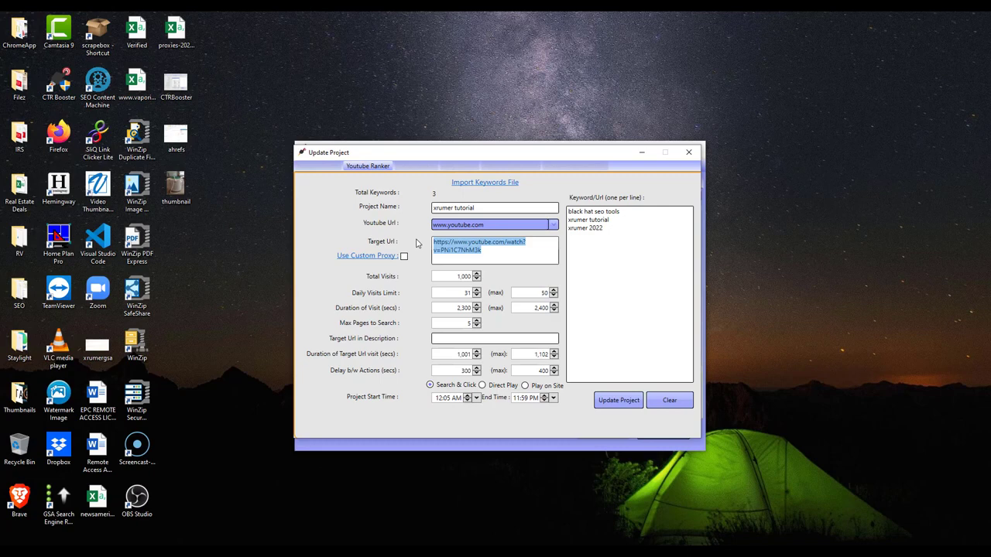
pyautogui.click(521, 254)
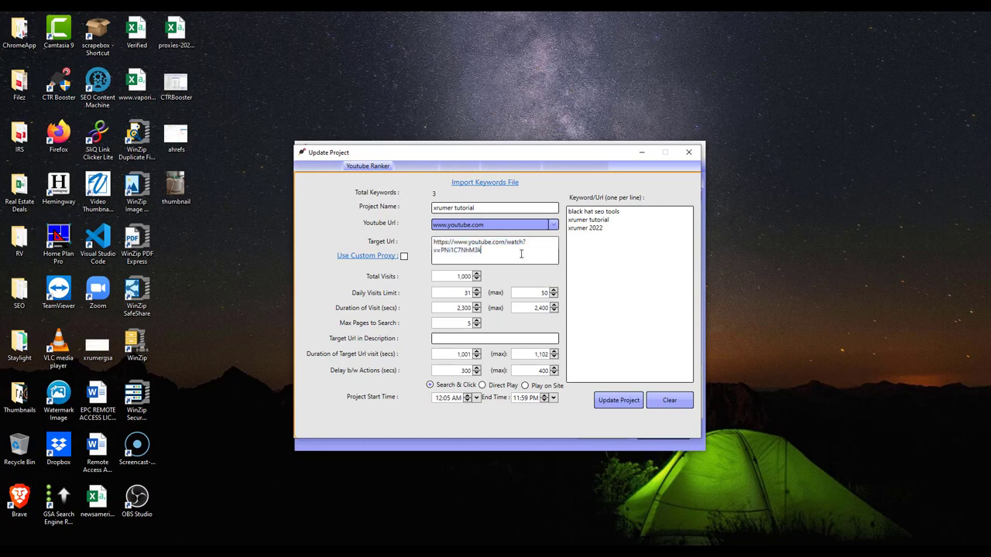
pyautogui.moveTo(626, 229); pyautogui.dragTo(563, 202)
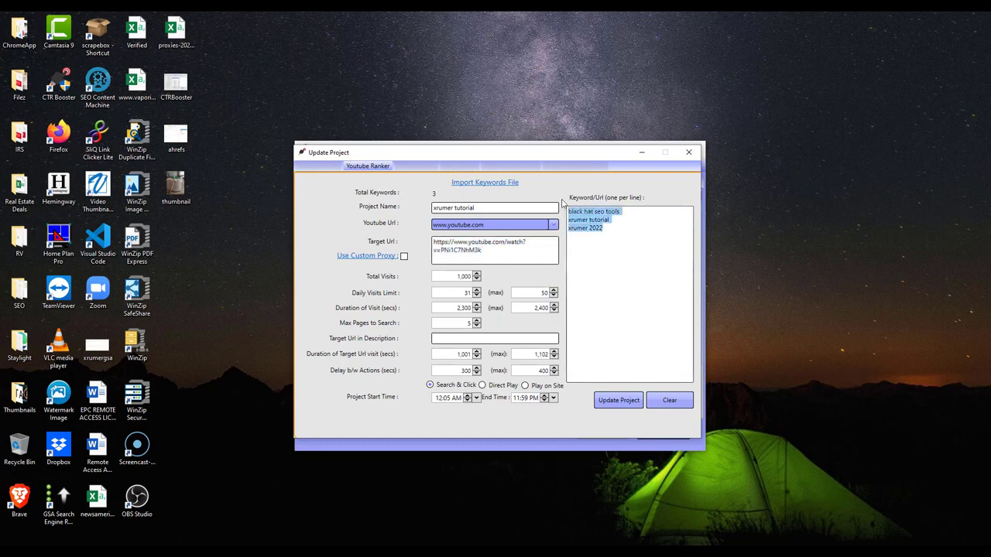
pyautogui.click(632, 237)
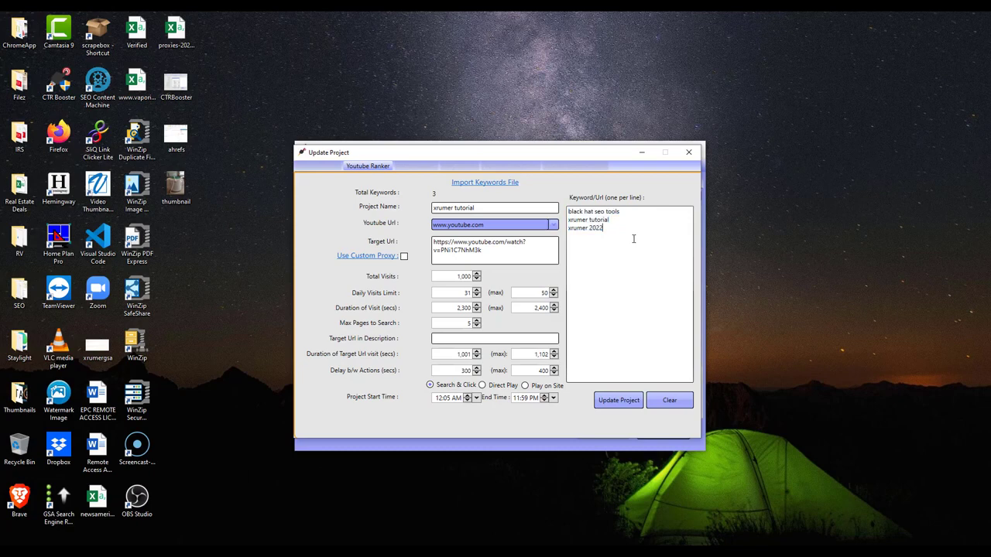
# Review Total Visits, the daily visits limit of 31 and the 2,300 visit duration without changes
pyautogui.click(447, 276)
pyautogui.click(446, 275)
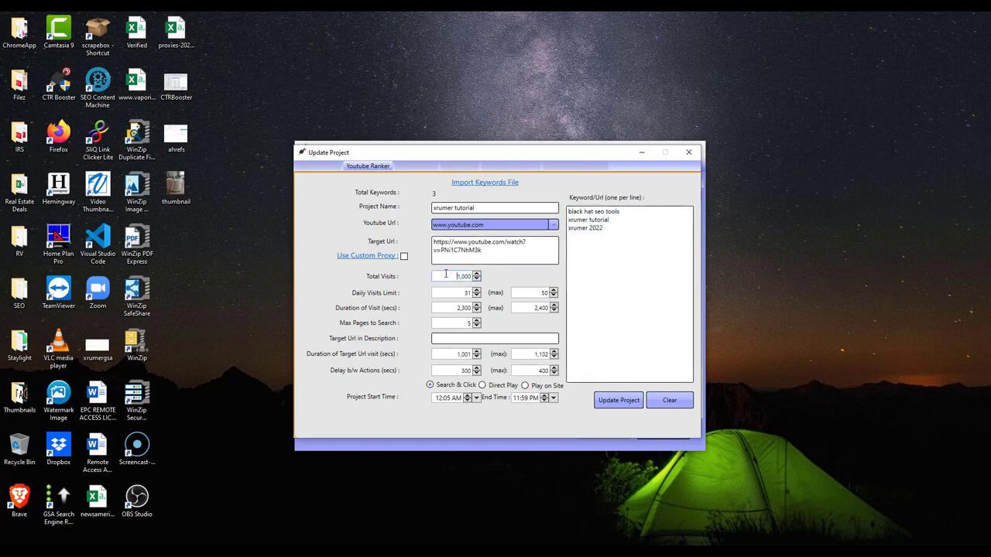
pyautogui.click(446, 293)
pyautogui.click(441, 307)
pyautogui.moveTo(445, 307); pyautogui.dragTo(478, 311)
pyautogui.click(447, 310)
pyautogui.moveTo(454, 307); pyautogui.dragTo(472, 307)
pyautogui.click(452, 307)
pyautogui.moveTo(451, 308); pyautogui.dragTo(467, 307)
pyautogui.click(452, 307)
pyautogui.click(457, 307)
# Select the whole target video URL a few times to point it out
pyautogui.click(488, 259)
pyautogui.moveTo(487, 251); pyautogui.dragTo(429, 242)
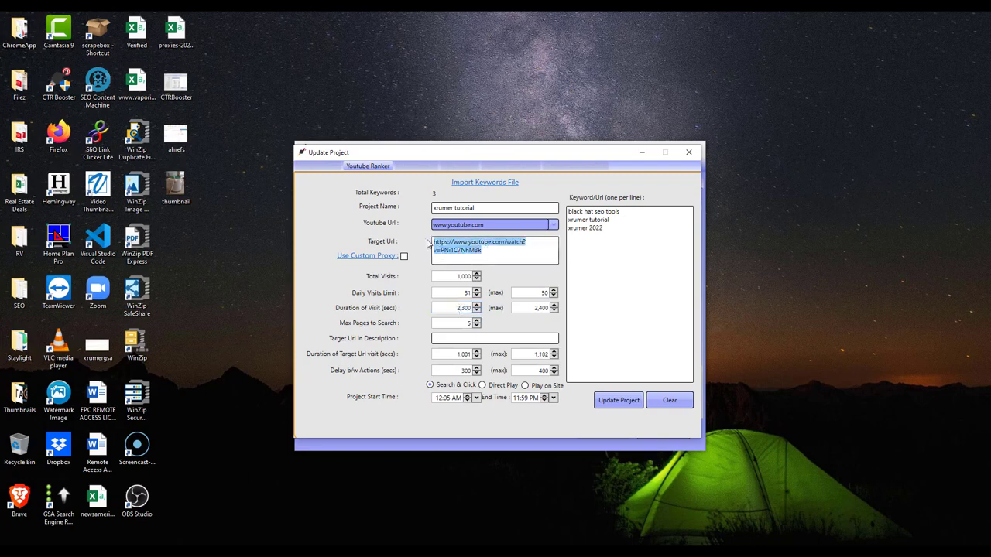
pyautogui.click(496, 248)
pyautogui.moveTo(489, 250); pyautogui.dragTo(435, 243)
pyautogui.click(487, 255)
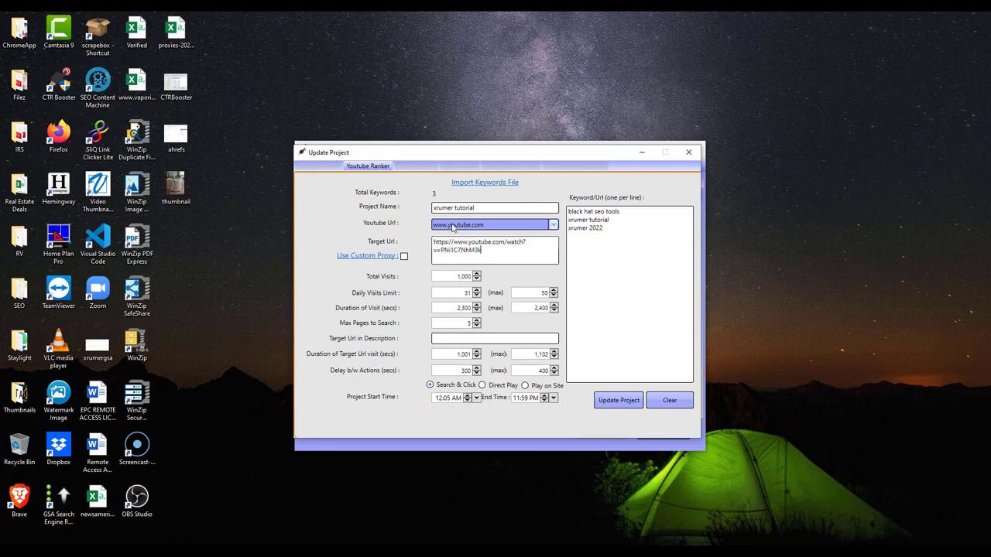
pyautogui.moveTo(493, 255); pyautogui.dragTo(428, 251)
pyautogui.click(511, 255)
pyautogui.click(500, 255)
# Point out the daily limit of 31, maximum of 50 and the 1,001 target URL duration
pyautogui.doubleClick(464, 293)
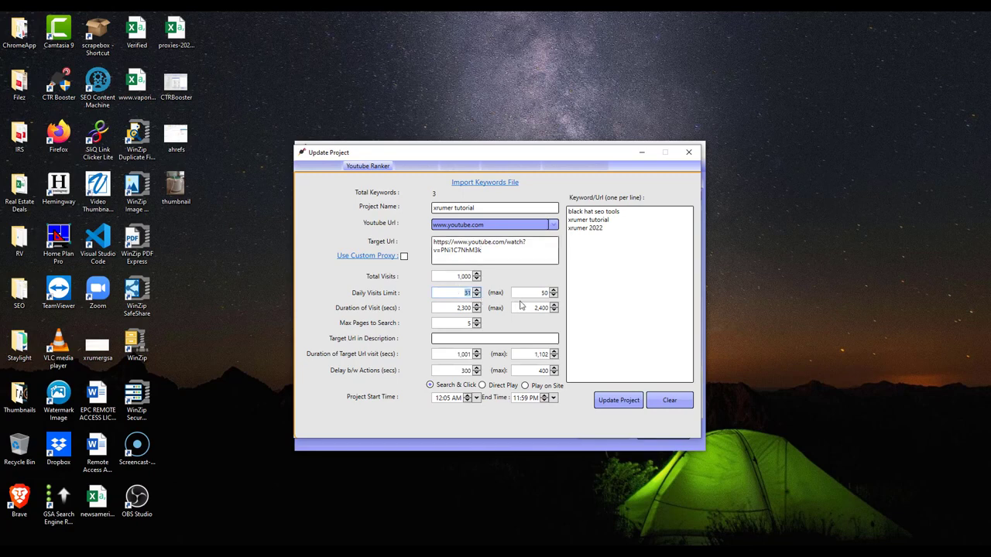
pyautogui.click(545, 293)
pyautogui.doubleClick(458, 354)
pyautogui.click(449, 353)
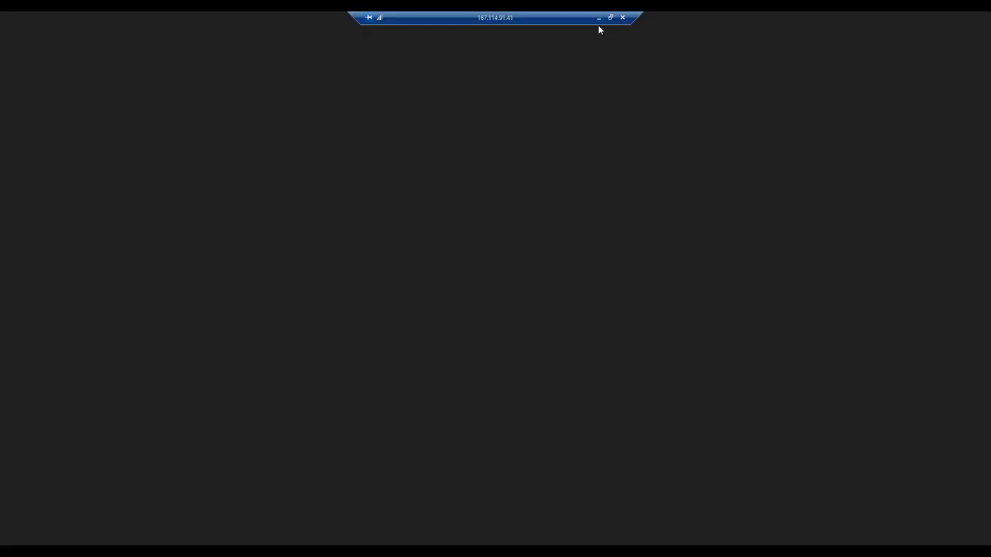
# In the VPS session, close the Facebook Create post box and minimize Chrome and CCleaner
pyautogui.click(599, 17)
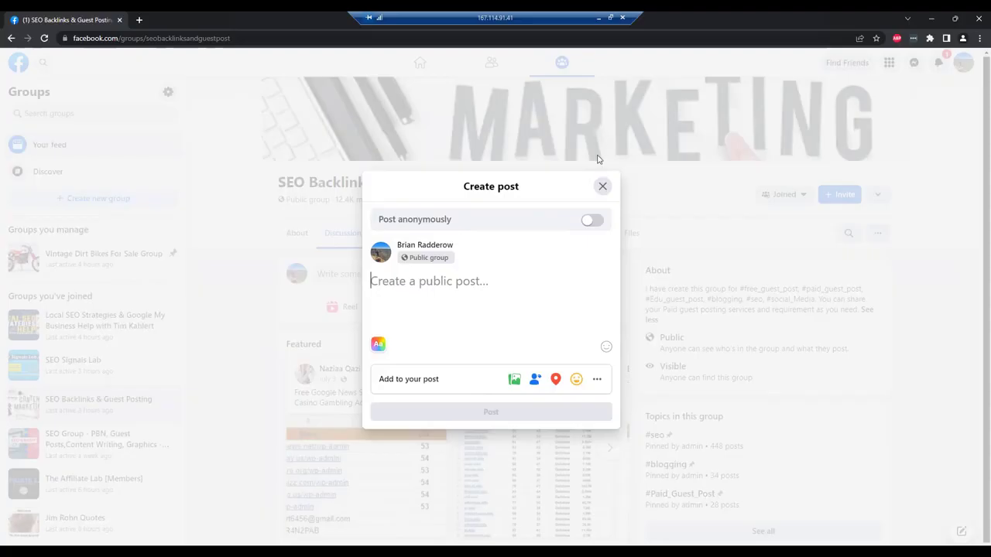
pyautogui.press('Escape')
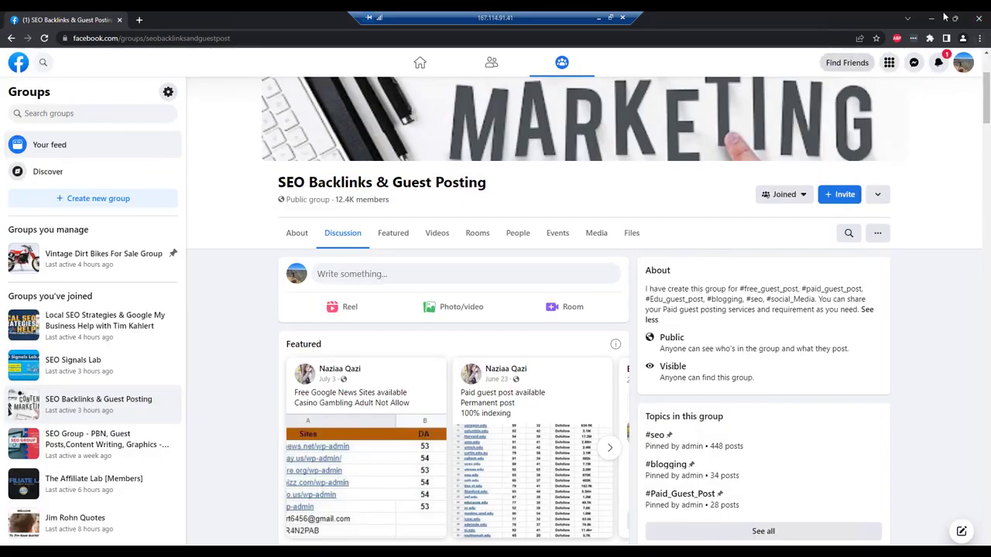
pyautogui.click(929, 21)
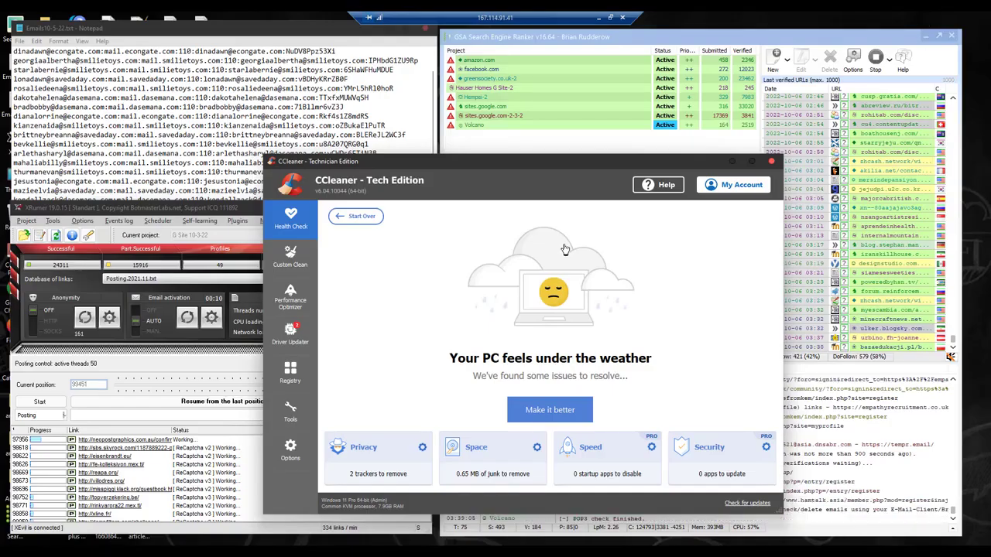
pyautogui.click(733, 162)
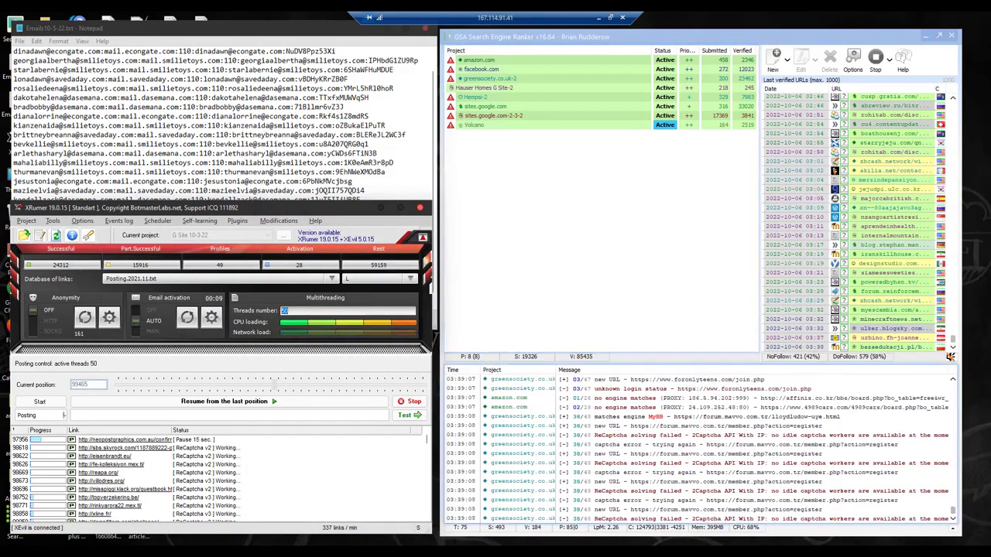
# Restore Chrome and load youtube.com in a new tab
pyautogui.moveTo(426, 536)
pyautogui.click(425, 511)
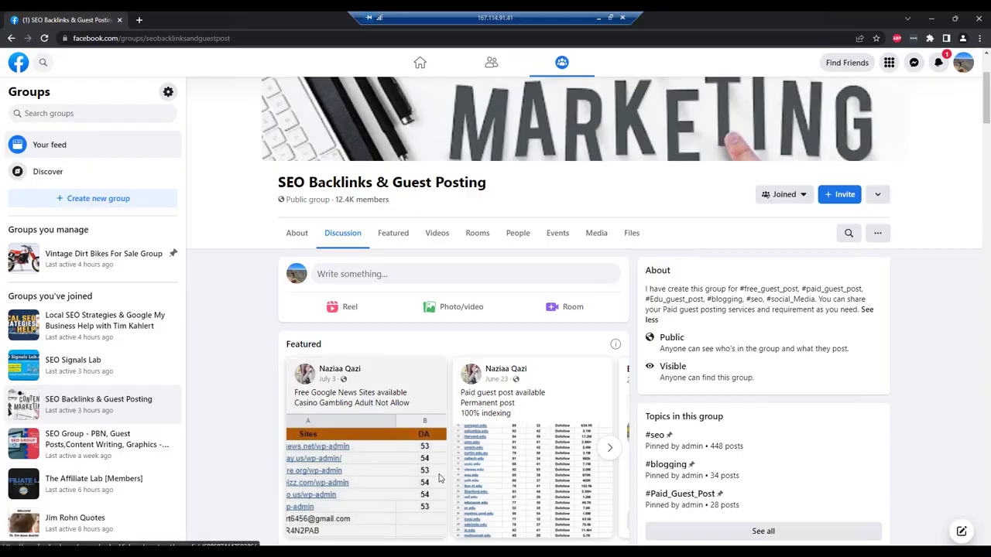
pyautogui.click(138, 20)
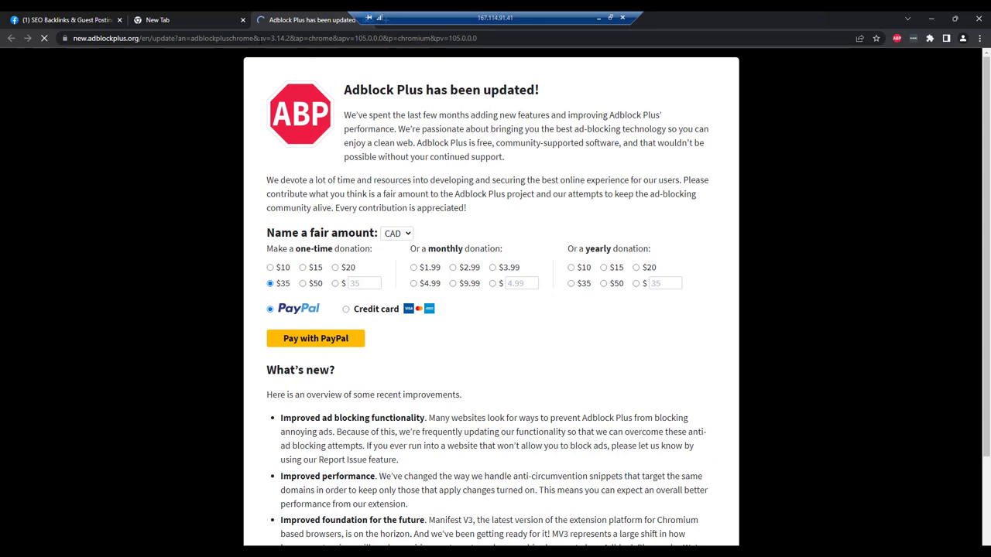
pyautogui.hotkey('ctrl', 'l')
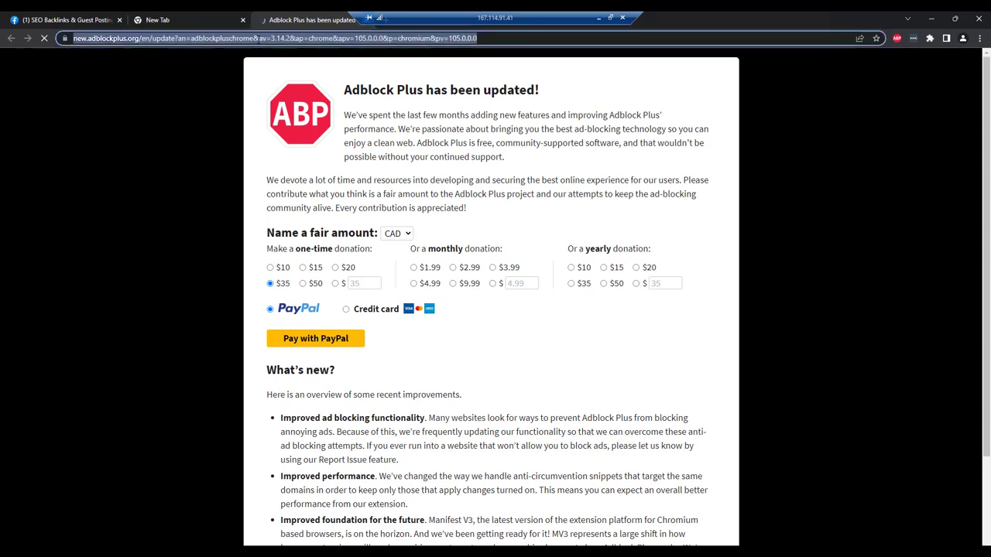
pyautogui.write('youtube.com')
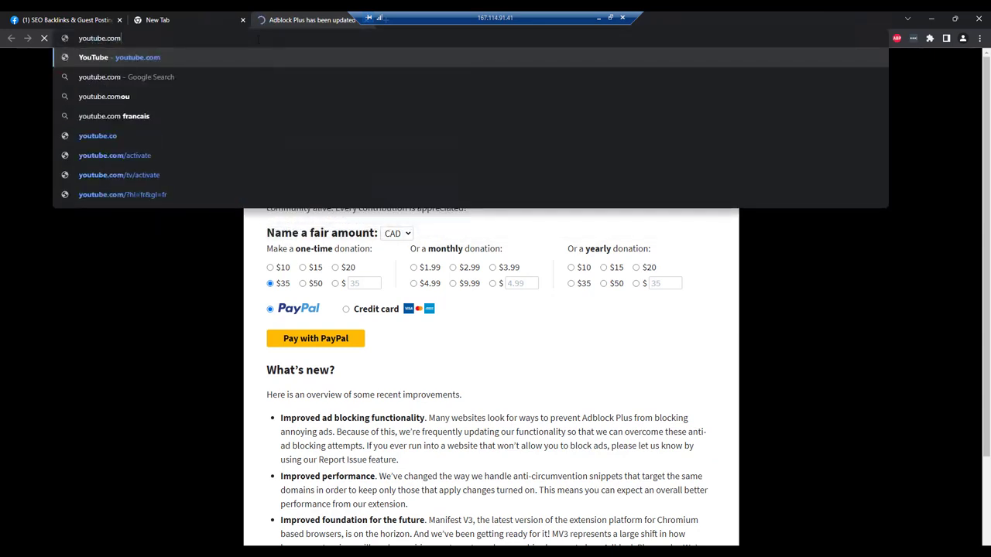
pyautogui.press('Return')
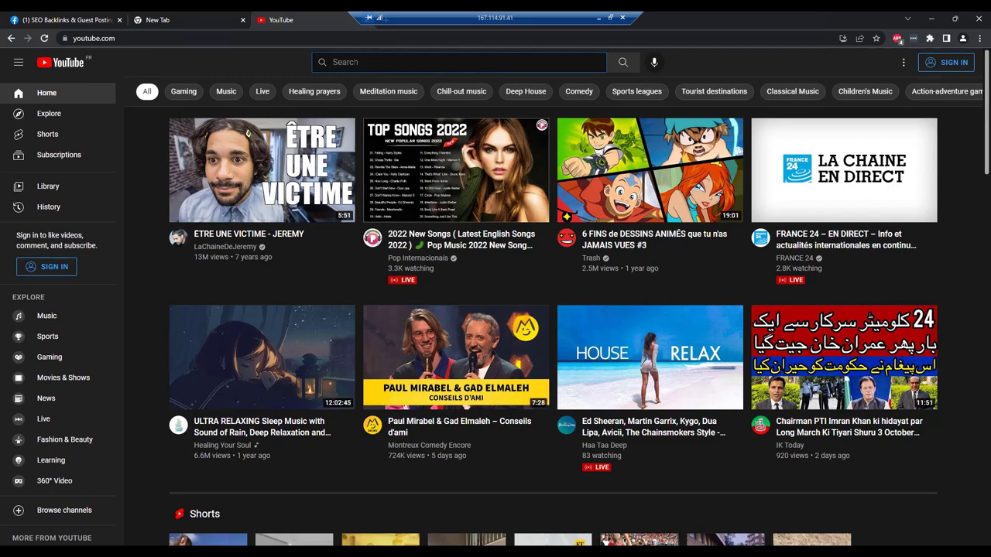
# Search YouTube for 'xrumer tutorial' and check the third result, 'Xrumer Tutorial 2022 - Black Hat SEO Tools'
pyautogui.write('xrumer tu')
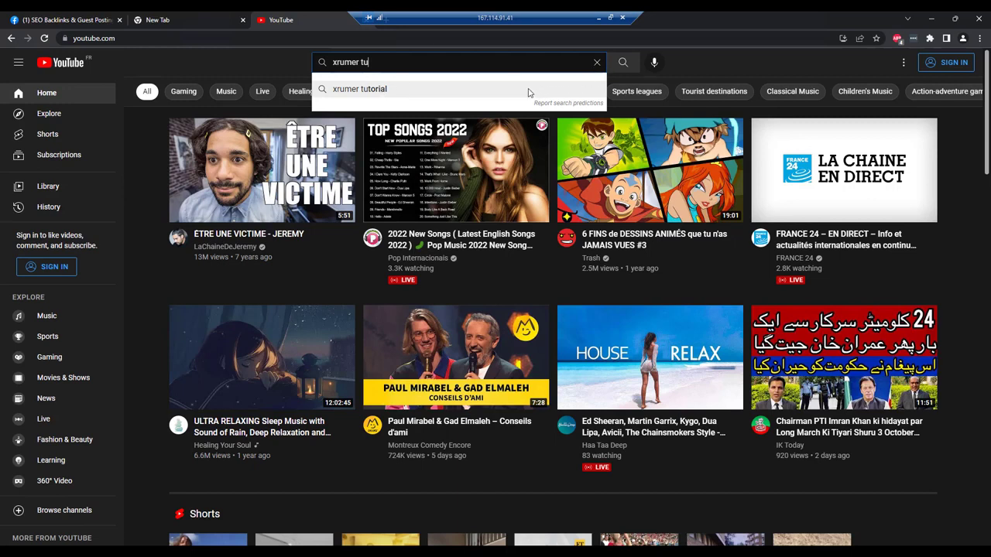
pyautogui.write('torial')
pyautogui.click(624, 65)
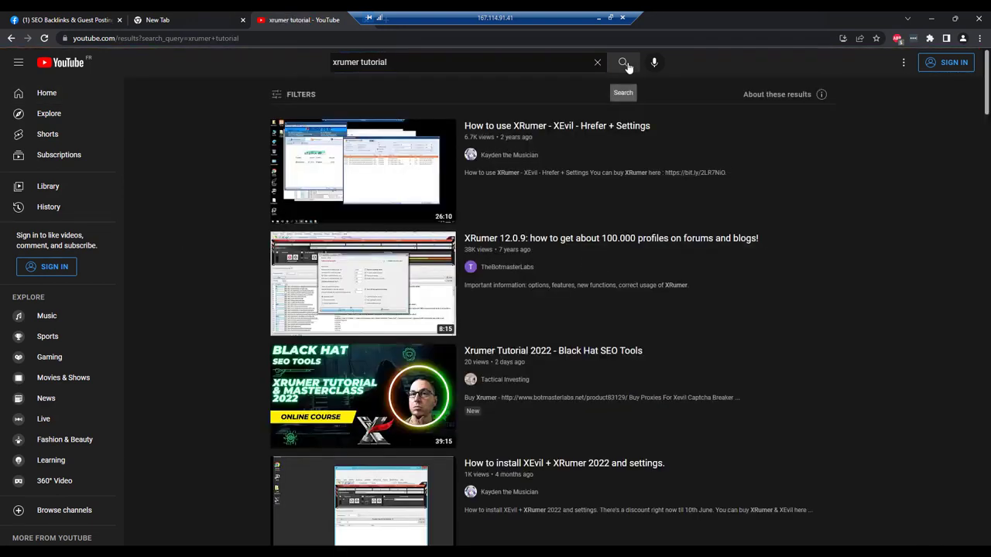
pyautogui.moveTo(593, 371)
pyautogui.moveTo(714, 372)
pyautogui.moveTo(818, 350)
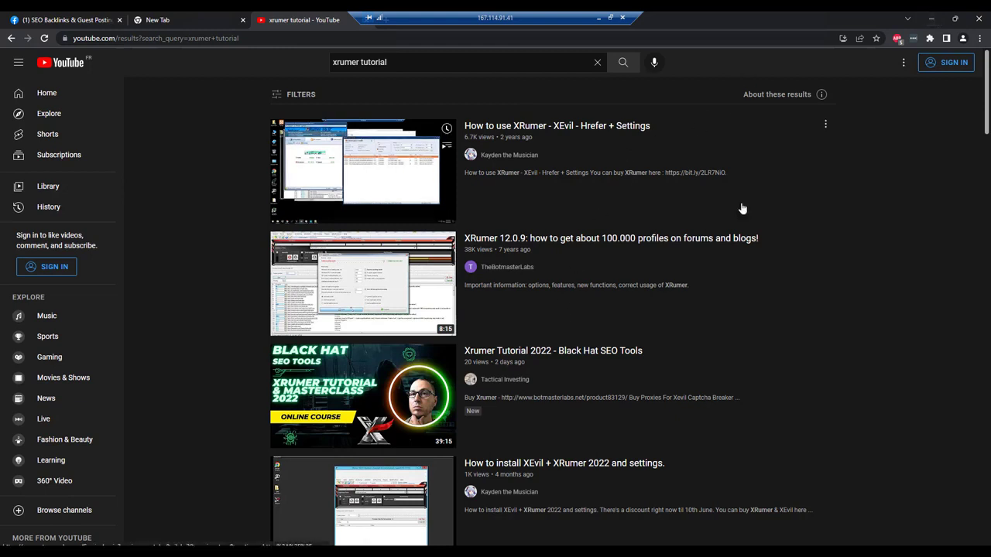
# Minimize Chrome and the remote session, then close the xrumer tutorial Update Project dialog
pyautogui.click(932, 23)
pyautogui.click(599, 17)
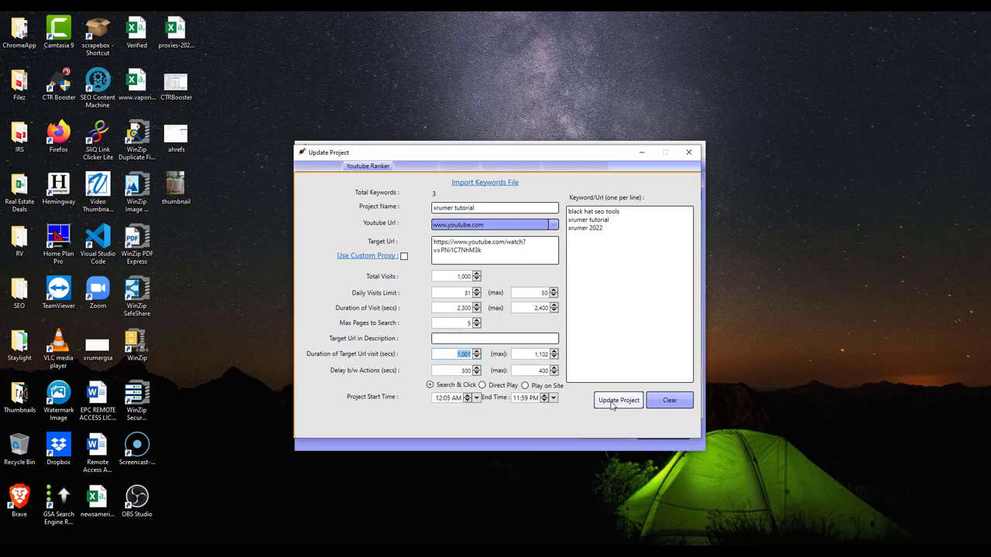
pyautogui.click(688, 151)
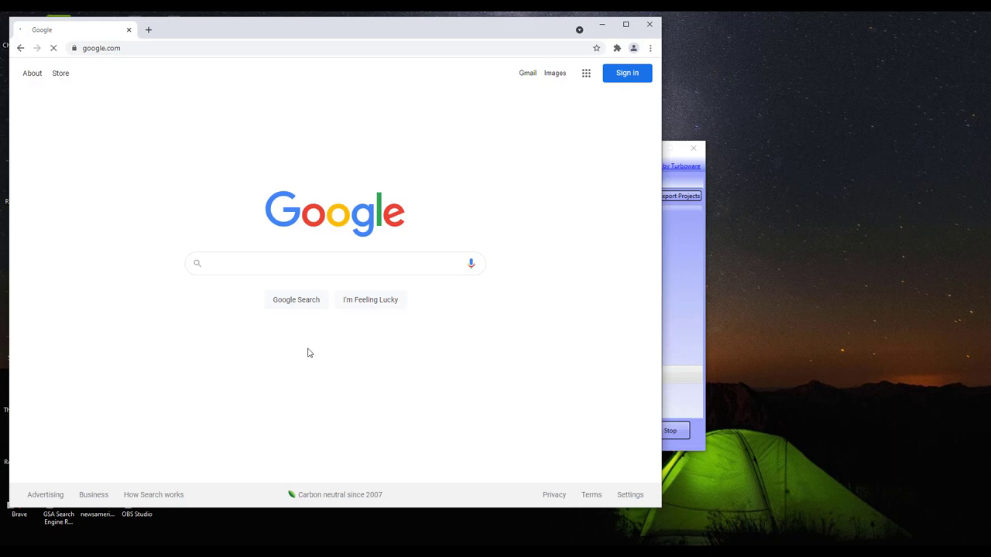
# Search Google for 'cash home buyers colorado springs', then bring CTRBooster back in front
pyautogui.write('cash home buyers colorado springs')
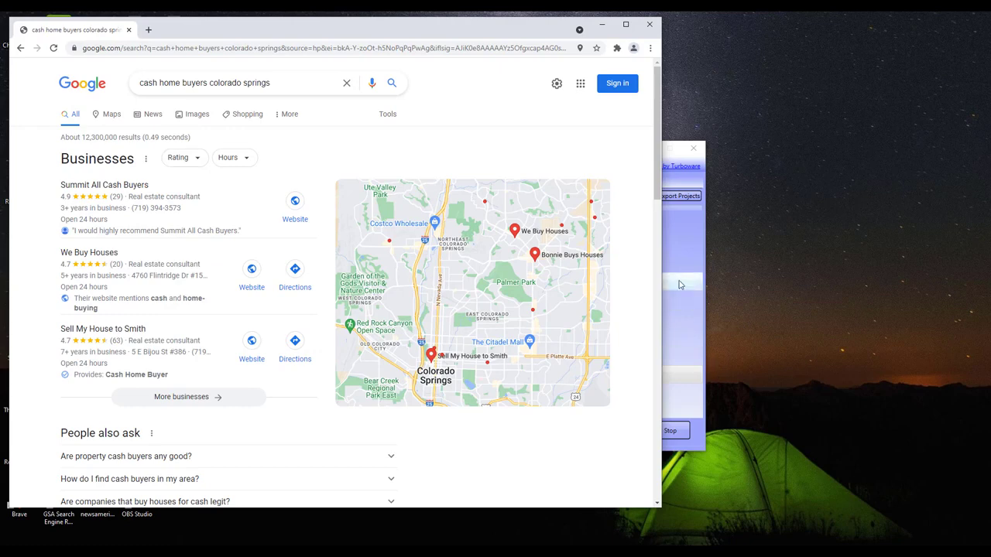
pyautogui.click(698, 437)
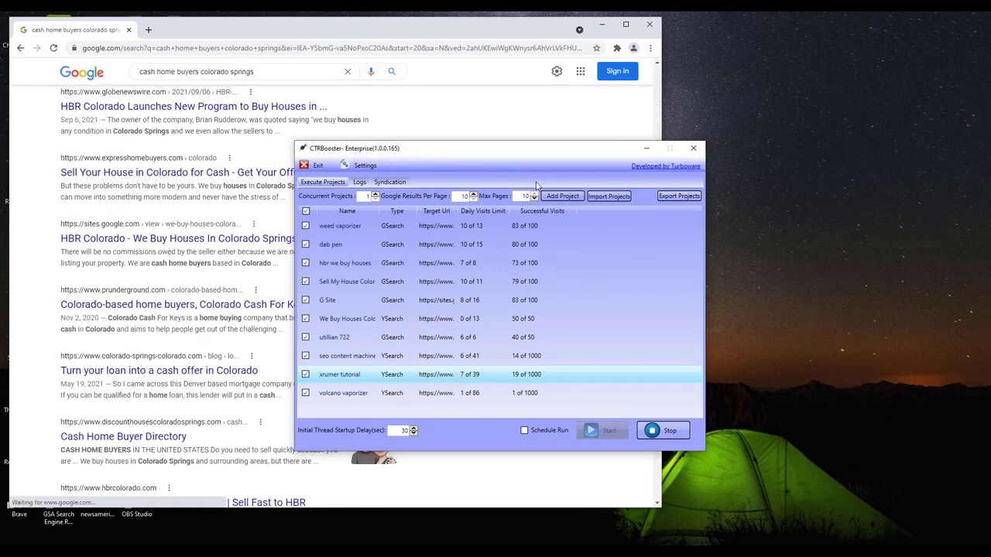
# Start a new project with Add Project, showing the blank Google Ranker form
pyautogui.click(562, 199)
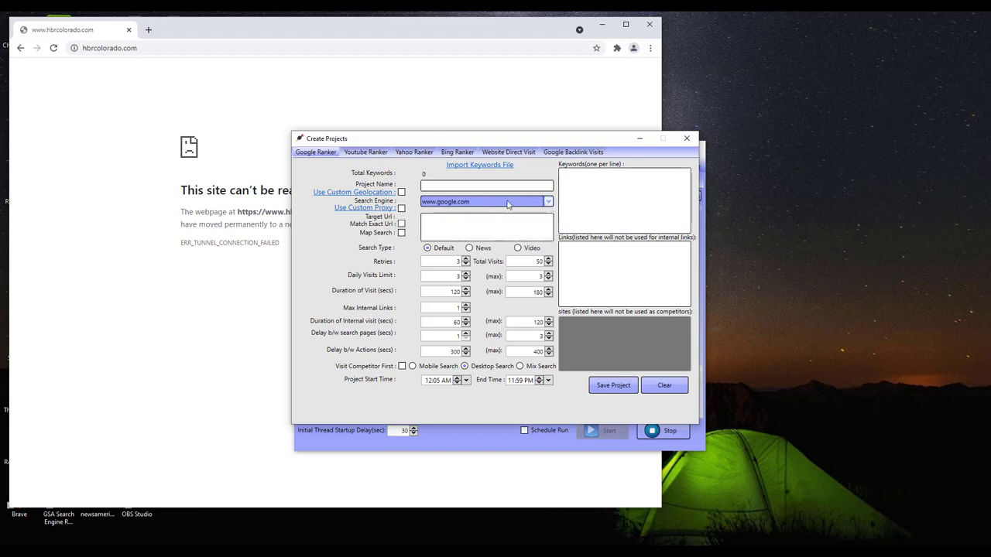
pyautogui.click(547, 202)
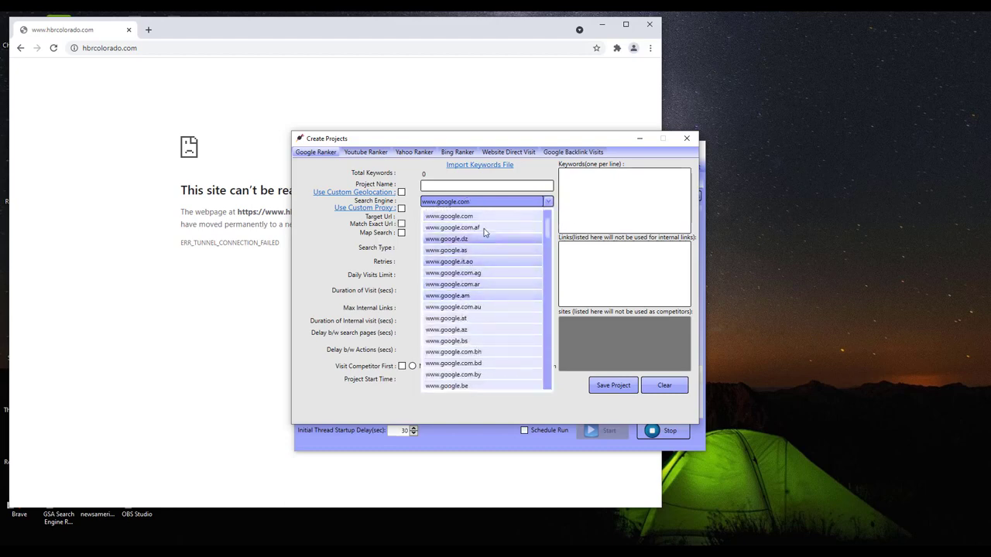
pyautogui.scroll(-18, 515, 284)
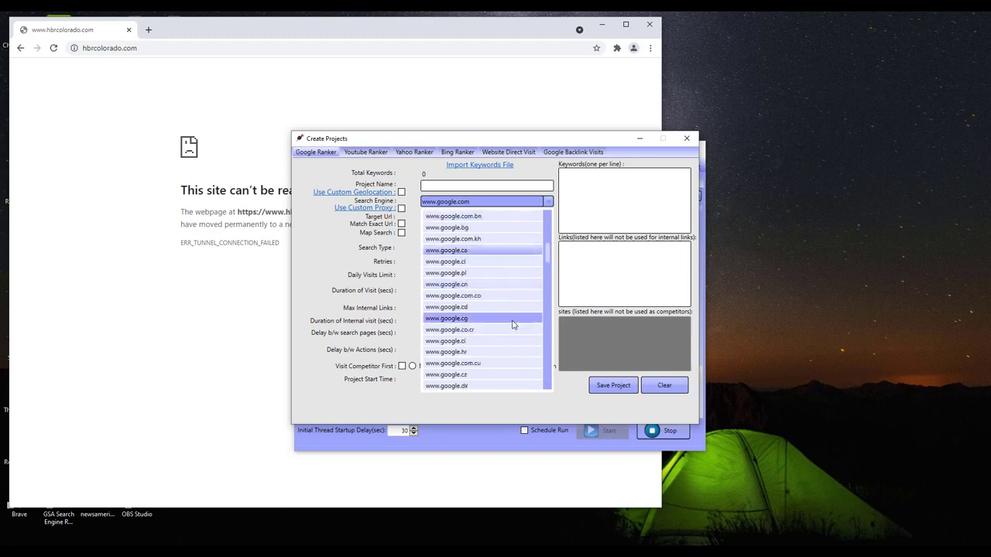
pyautogui.scroll(-20, 511, 325)
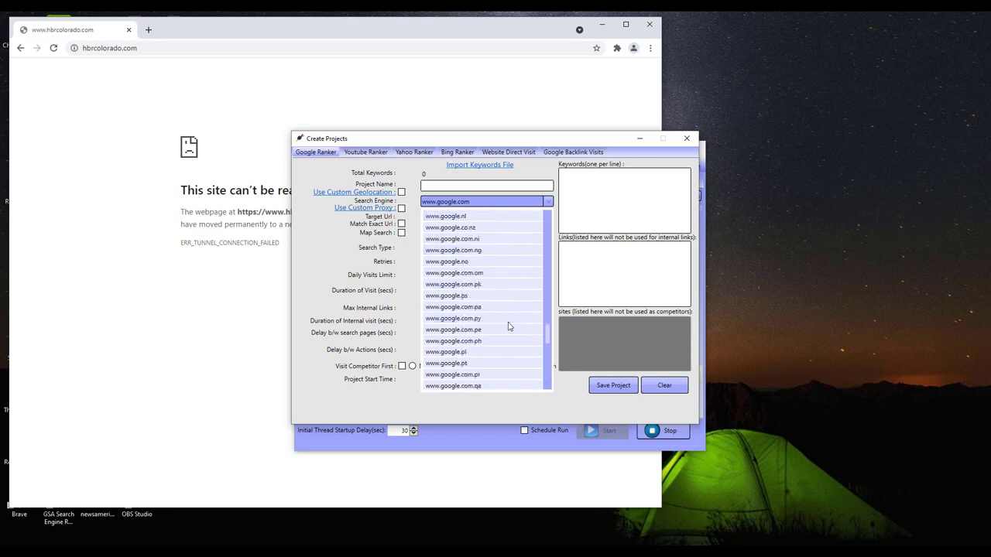
pyautogui.click(327, 251)
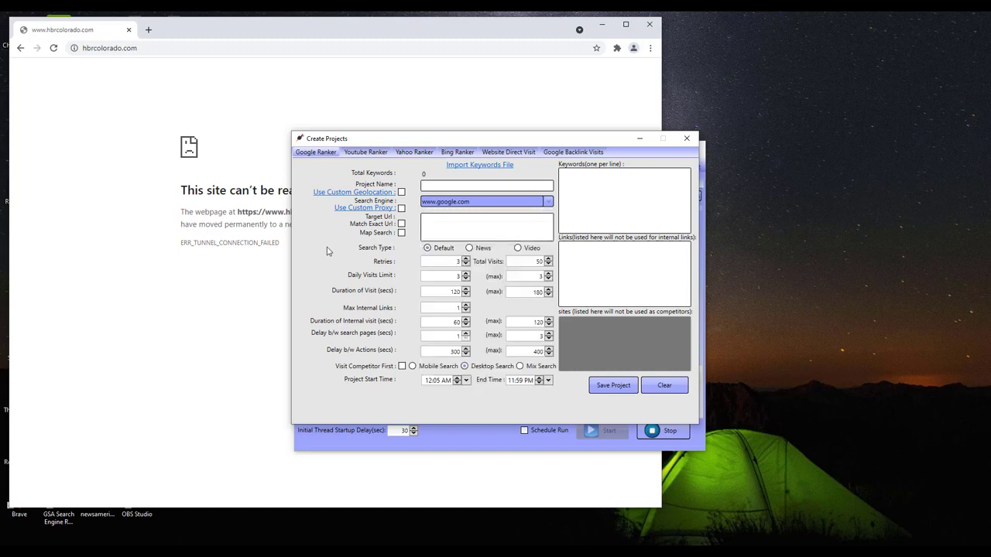
# Look over the Yahoo Ranker, Bing Ranker and Website Direct Visit project forms
pyautogui.click(414, 153)
pyautogui.click(458, 153)
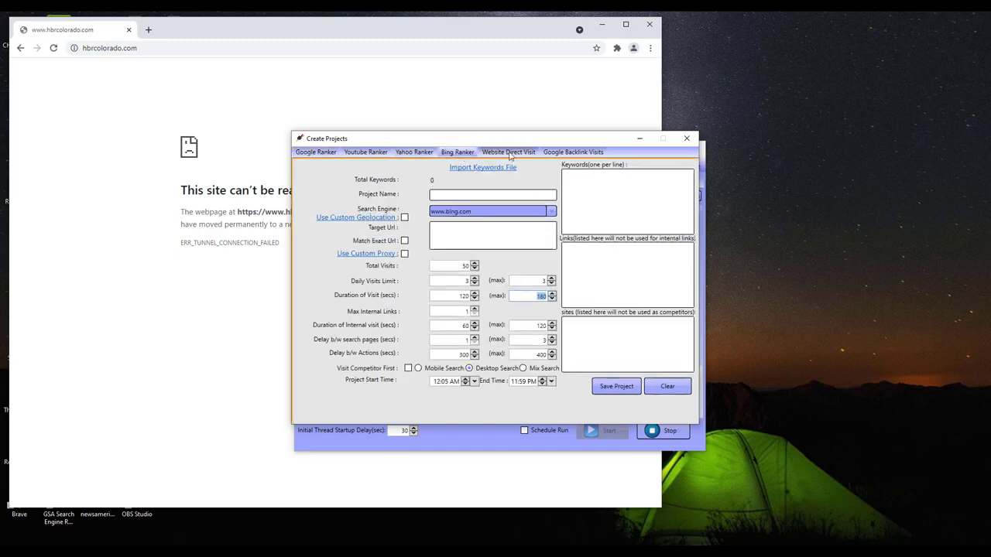
pyautogui.click(507, 153)
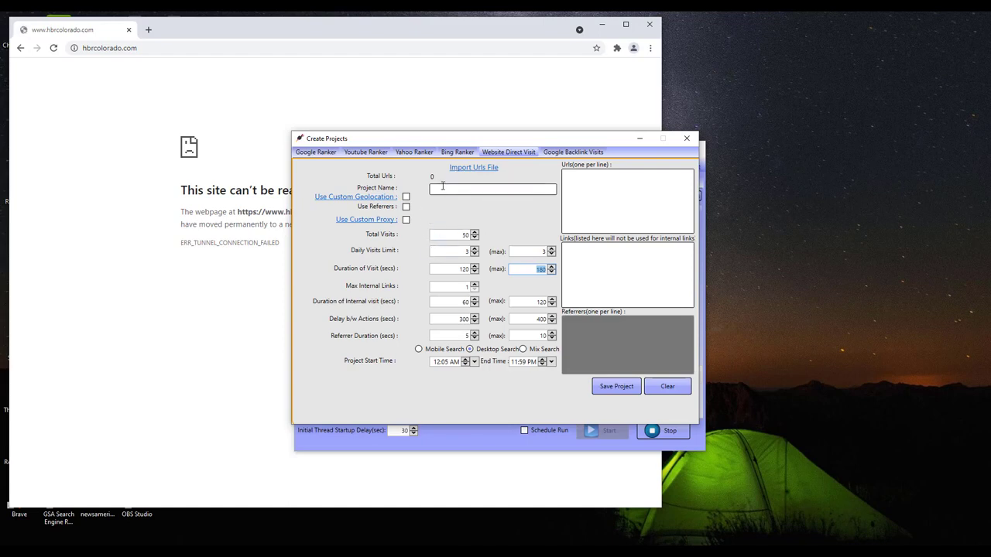
# Check the Website Direct Visit project name field and select the 120 minimum visit duration value
pyautogui.click(484, 191)
pyautogui.doubleClick(441, 269)
pyautogui.moveTo(450, 268); pyautogui.dragTo(501, 271)
# Switch to Google Backlink Visits and go through its target domain, internal links and URL-plus-keywords boxes
pyautogui.click(573, 151)
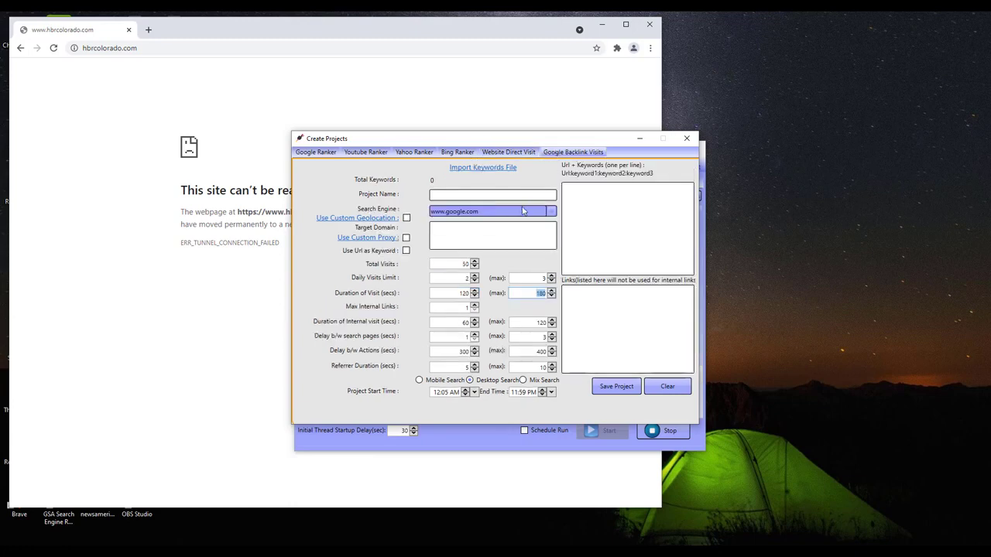
pyautogui.click(485, 235)
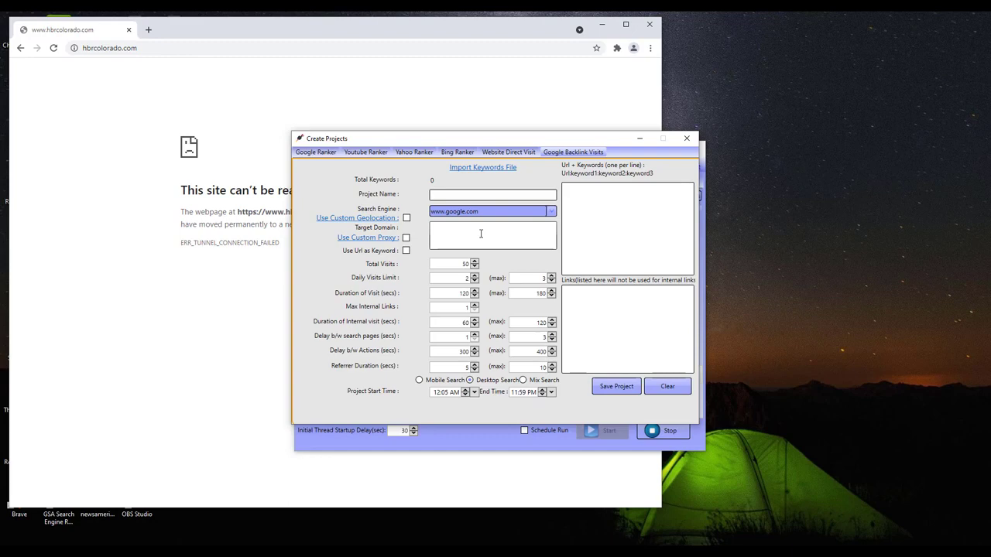
pyautogui.click(586, 293)
pyautogui.click(618, 233)
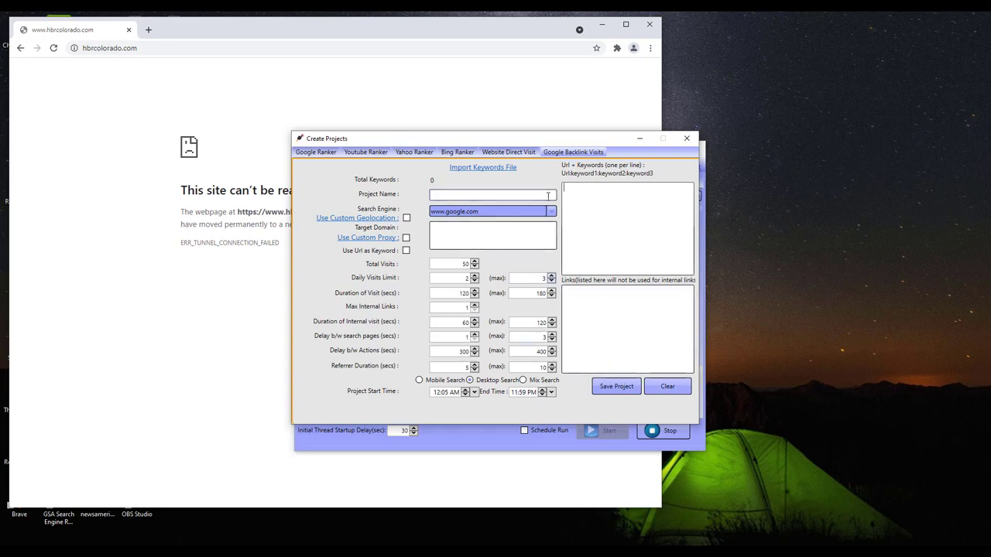
pyautogui.click(592, 300)
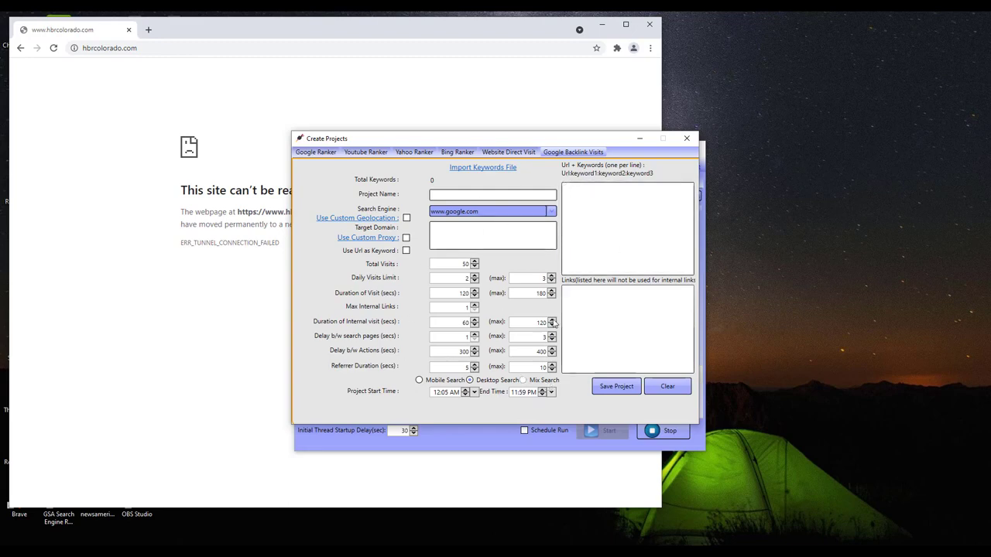
pyautogui.click(366, 153)
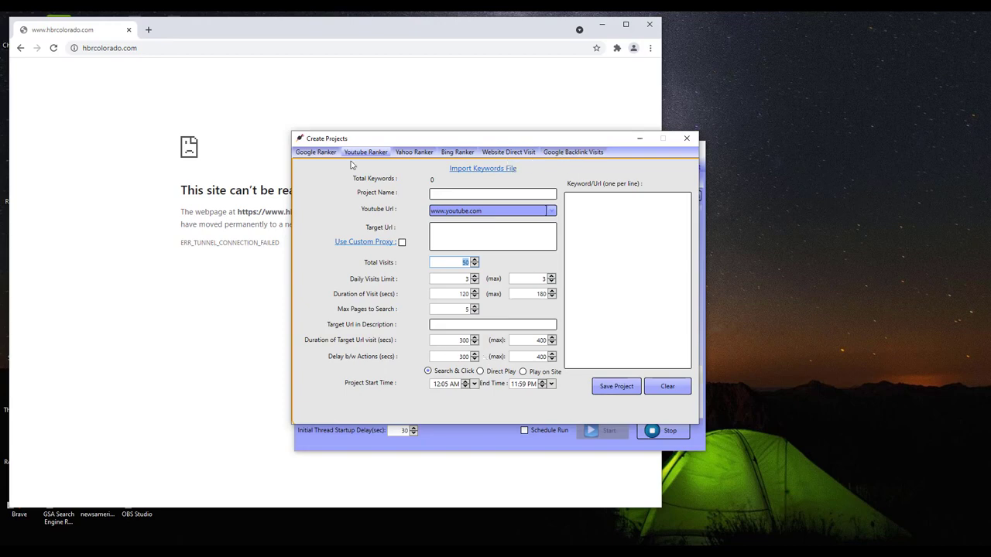
pyautogui.moveTo(504, 141); pyautogui.dragTo(503, 151)
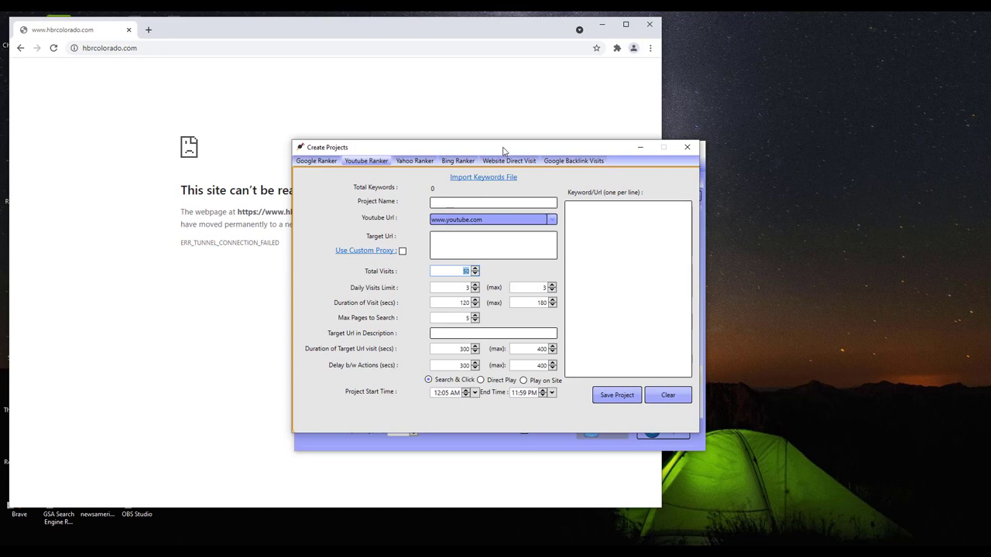
pyautogui.moveTo(503, 149); pyautogui.dragTo(503, 150)
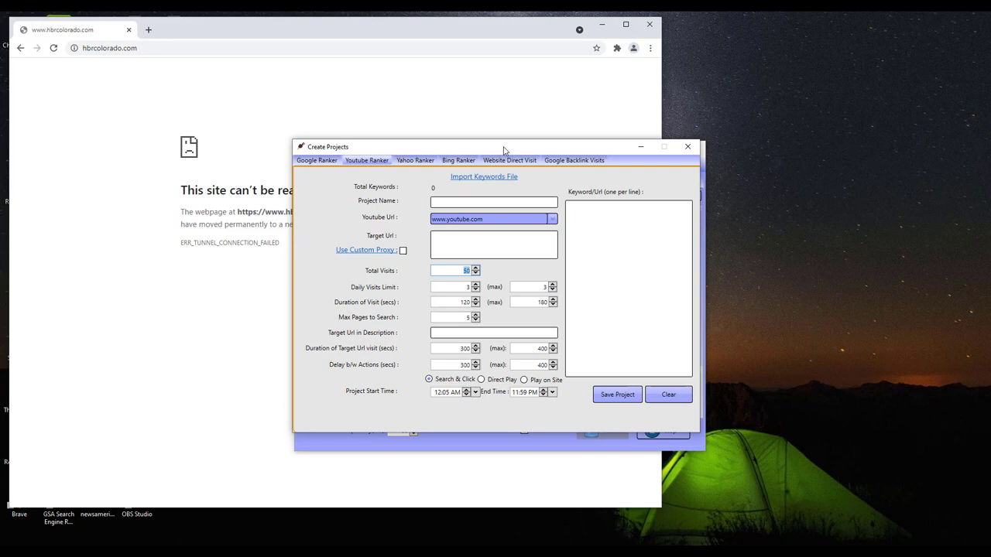
pyautogui.moveTo(503, 149)
pyautogui.mouseDown()
pyautogui.moveTo(502, 161)
pyautogui.moveTo(502, 151)
pyautogui.mouseUp()
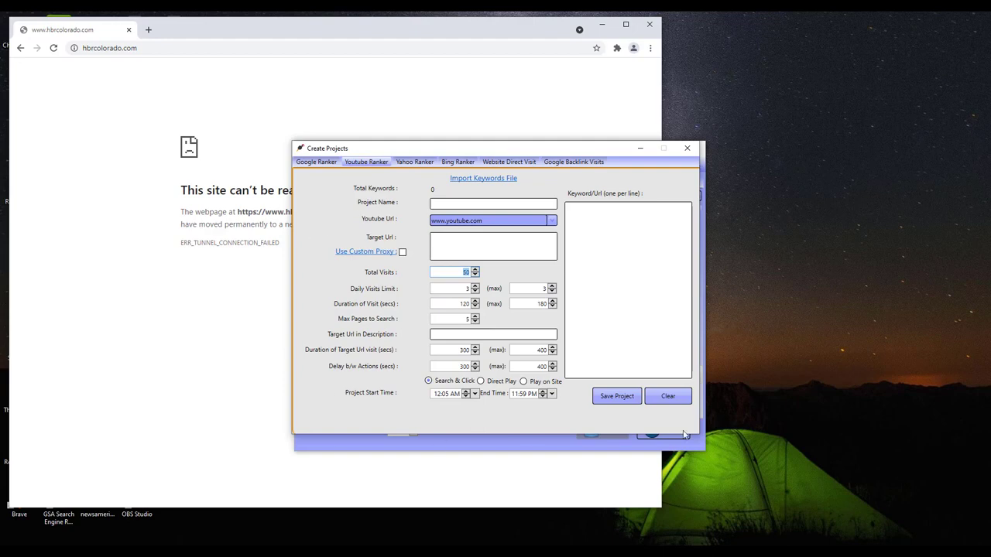
pyautogui.click(619, 217)
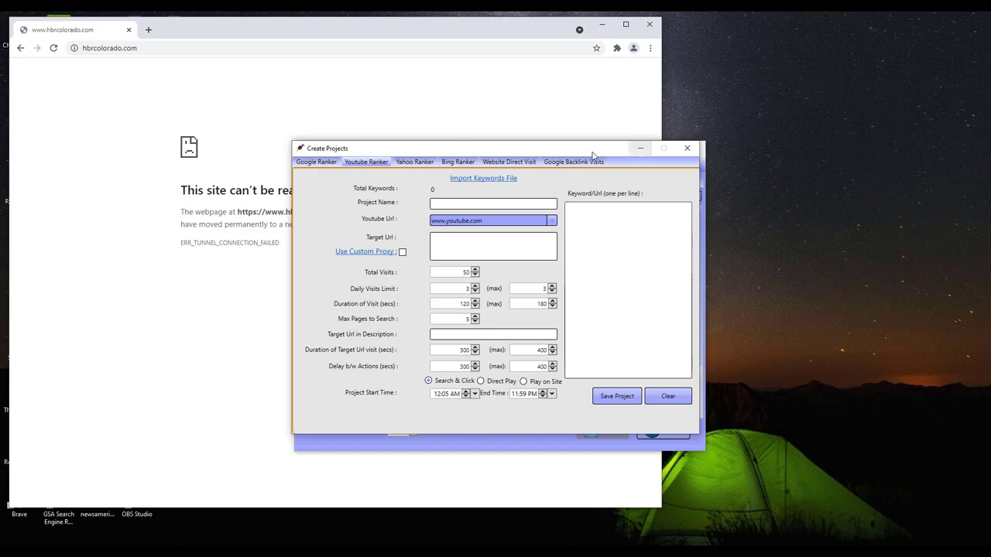
pyautogui.moveTo(588, 154); pyautogui.dragTo(587, 156)
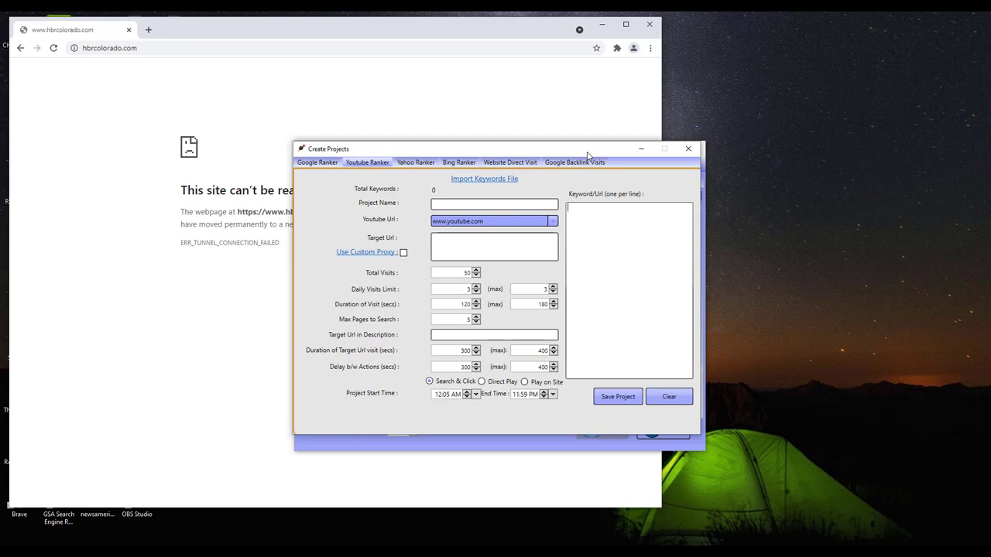
pyautogui.moveTo(587, 155); pyautogui.dragTo(587, 153)
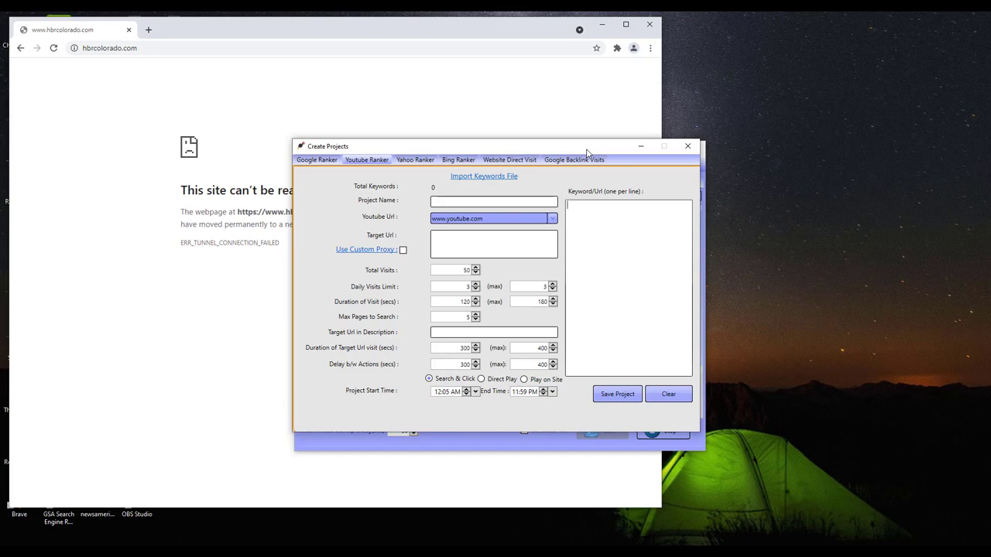
pyautogui.moveTo(587, 152); pyautogui.dragTo(589, 153)
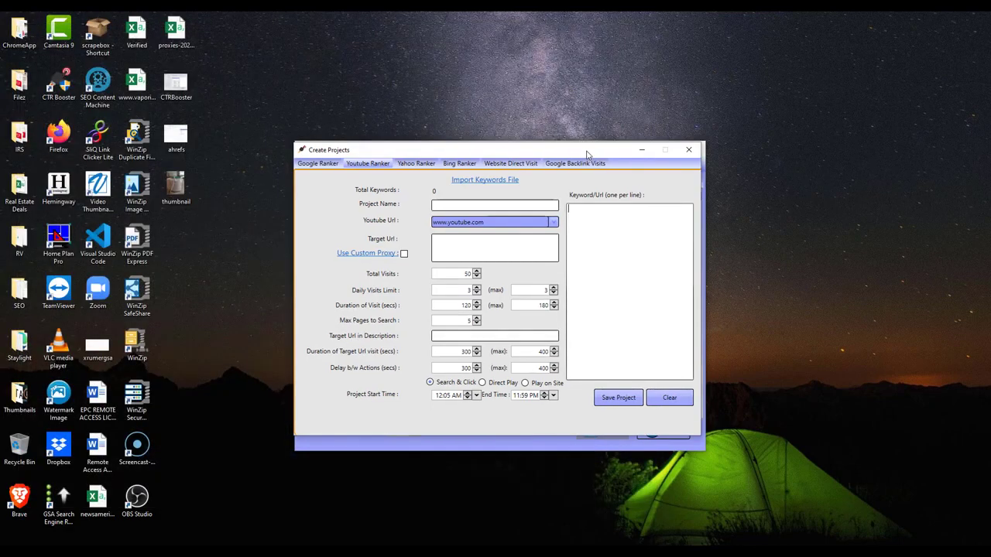
# Move the Create Projects dialog slightly down the screen
pyautogui.moveTo(588, 153); pyautogui.dragTo(589, 157)
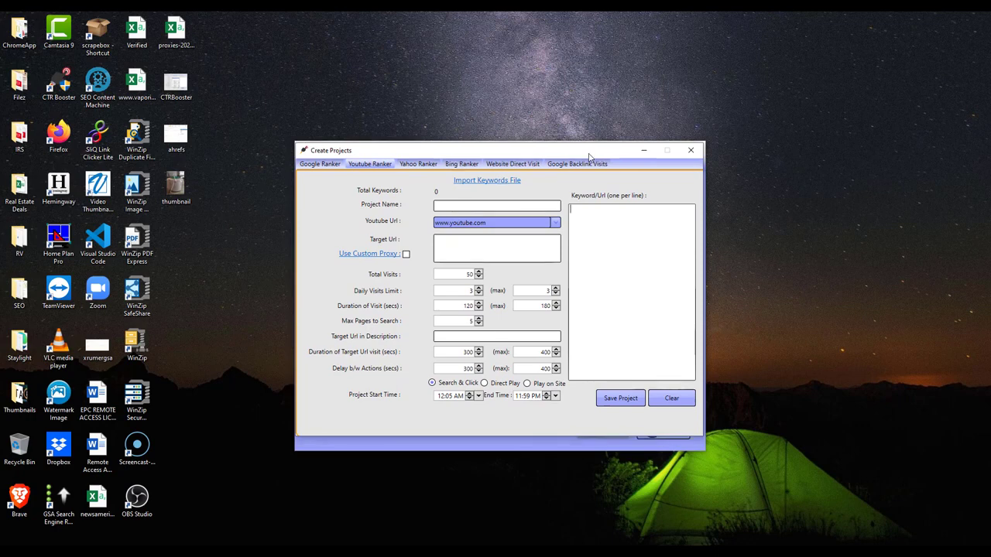